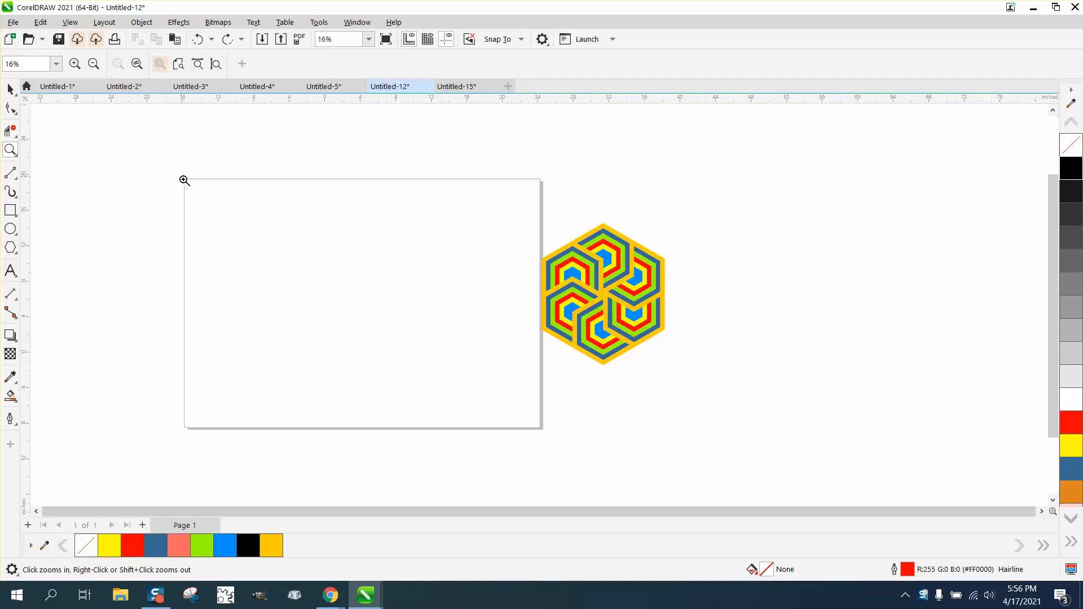
Step: Draw a tall, narrow ellipse about 1.9 by 12.6 inches near the middle of the page
left_click_drag(184, 177, 566, 434)
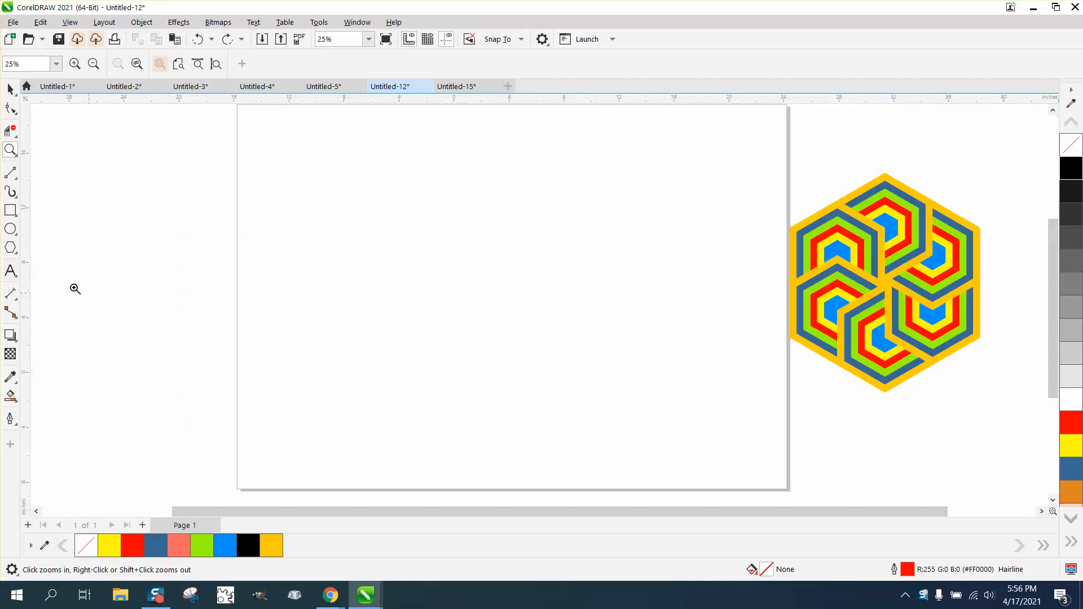
left_click(16, 234)
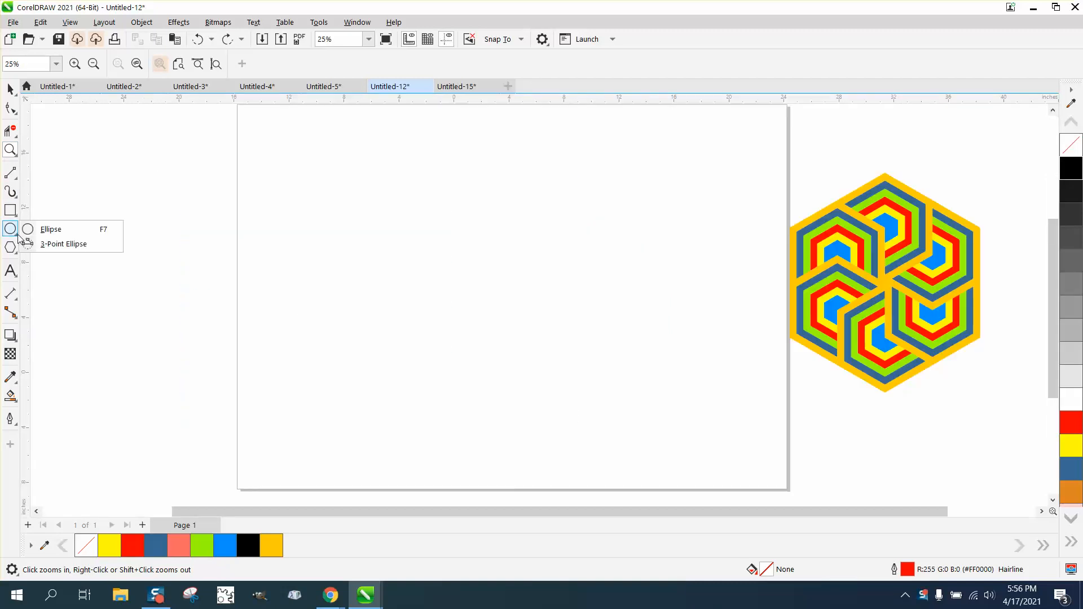
left_click(47, 231)
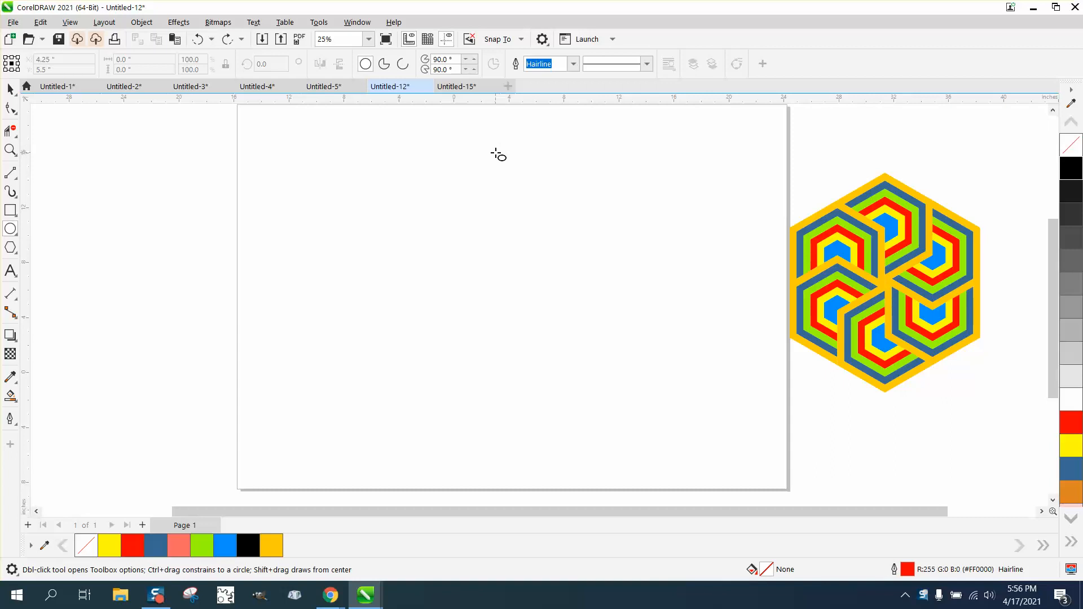
left_click_drag(494, 154, 469, 329)
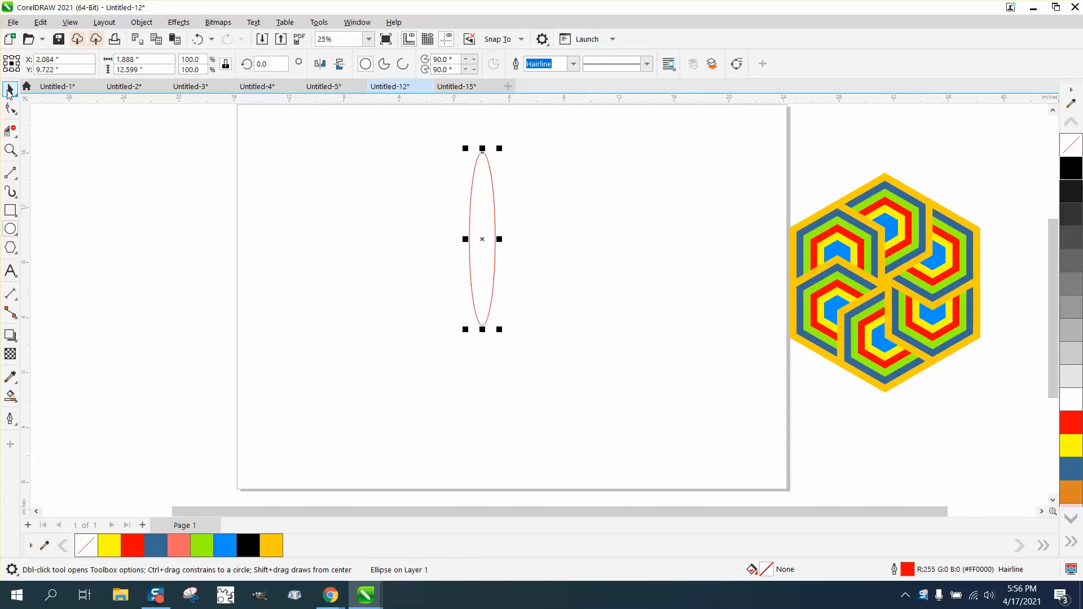
Step: Move the ellipse's centre of rotation to its bottom quadrant point
left_click(9, 91)
left_click(482, 241)
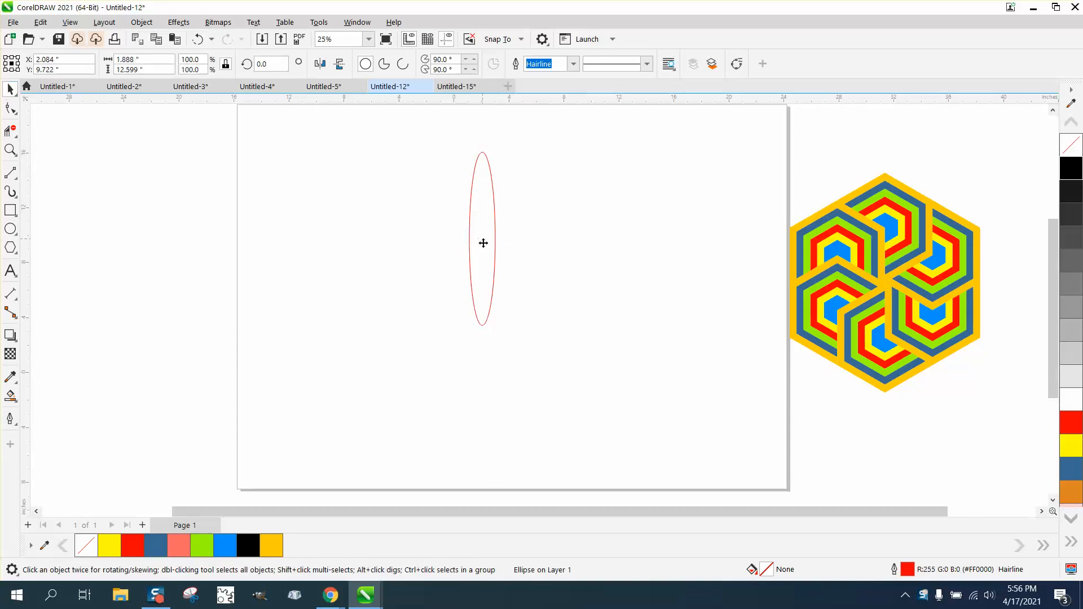
left_click_drag(482, 248, 483, 327)
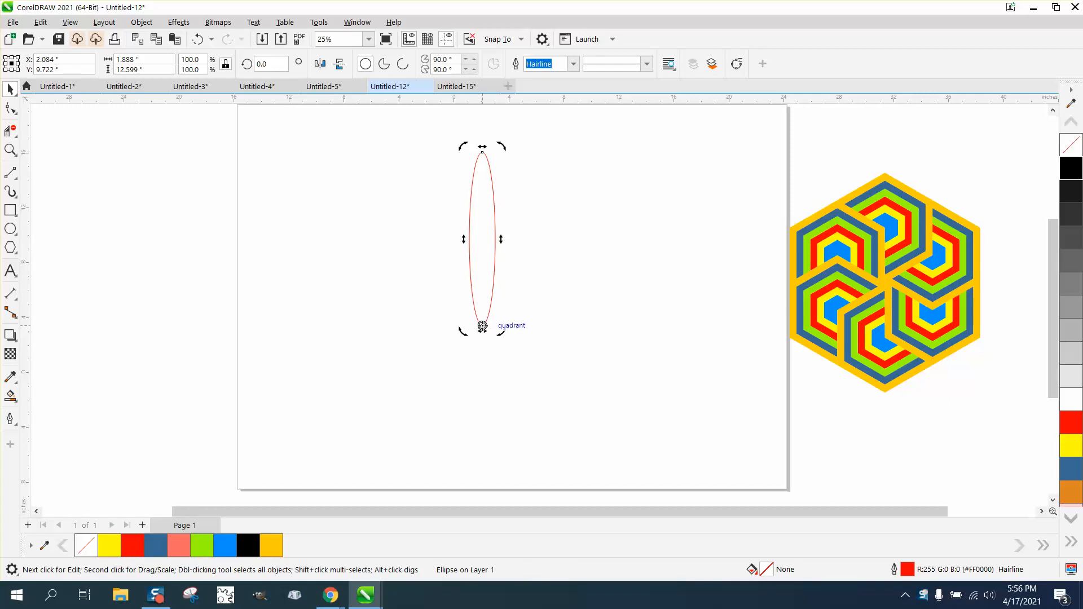
left_click(274, 62)
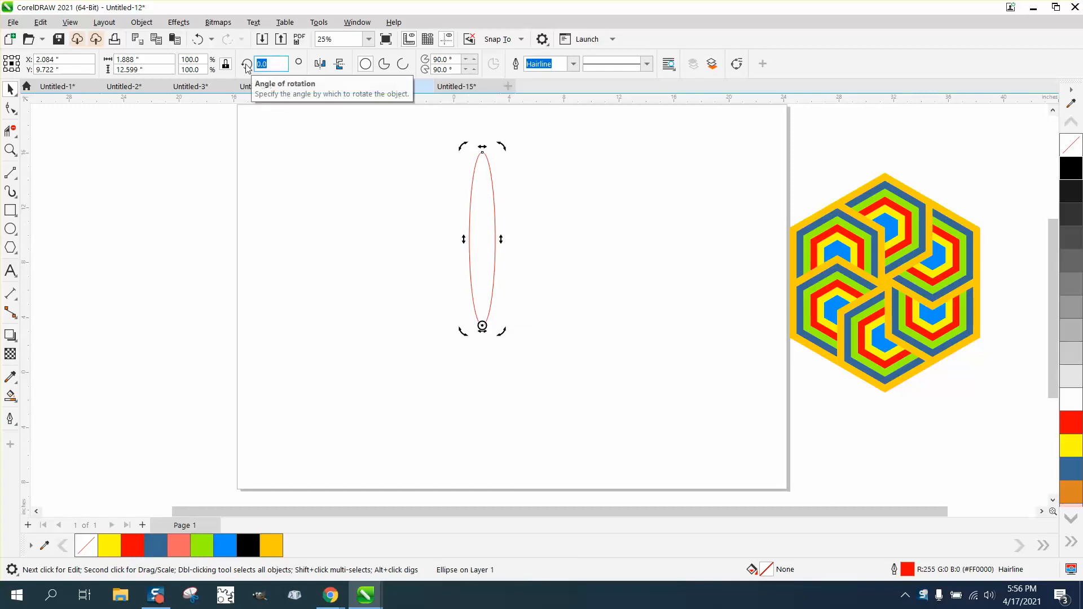
type("22.5")
key("Return")
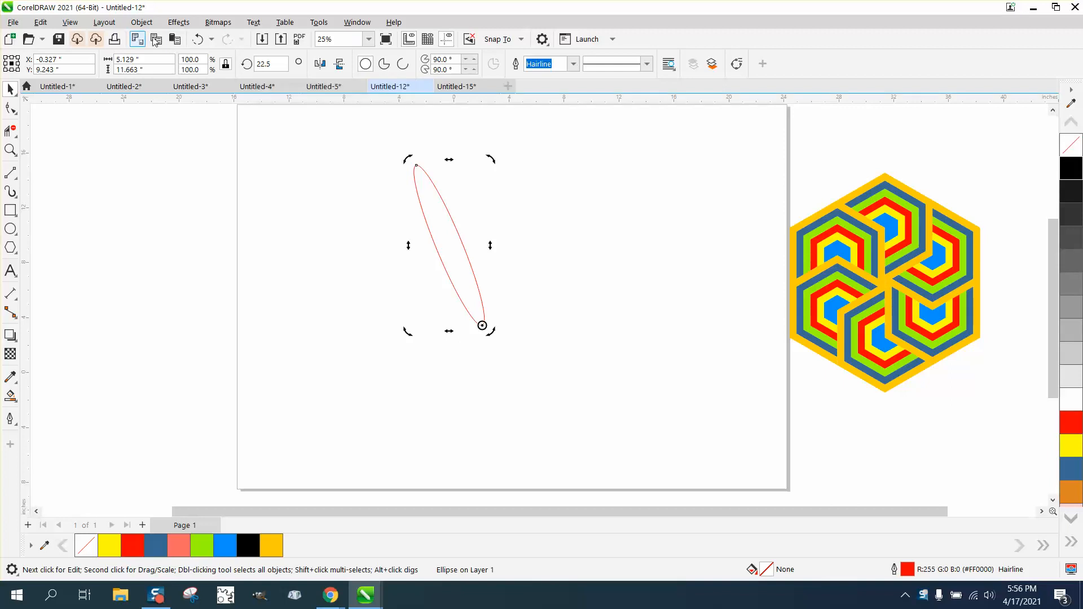
left_click(201, 42)
left_click(199, 40)
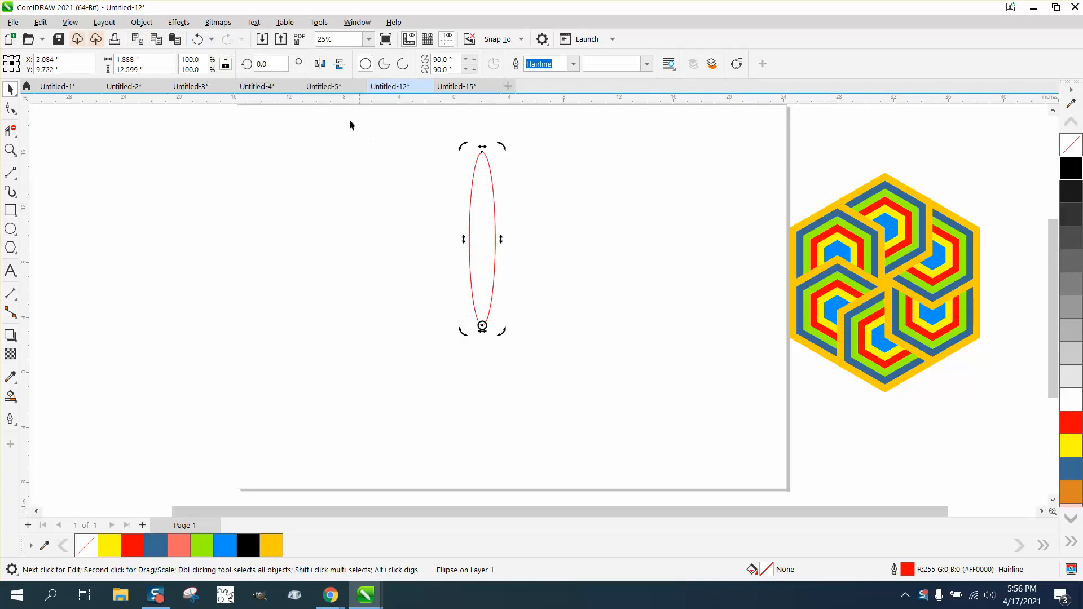
Step: Rotate a duplicate of the ellipse by 22.5° about its bottom point, keeping the upright original
left_click(271, 63)
type("22")
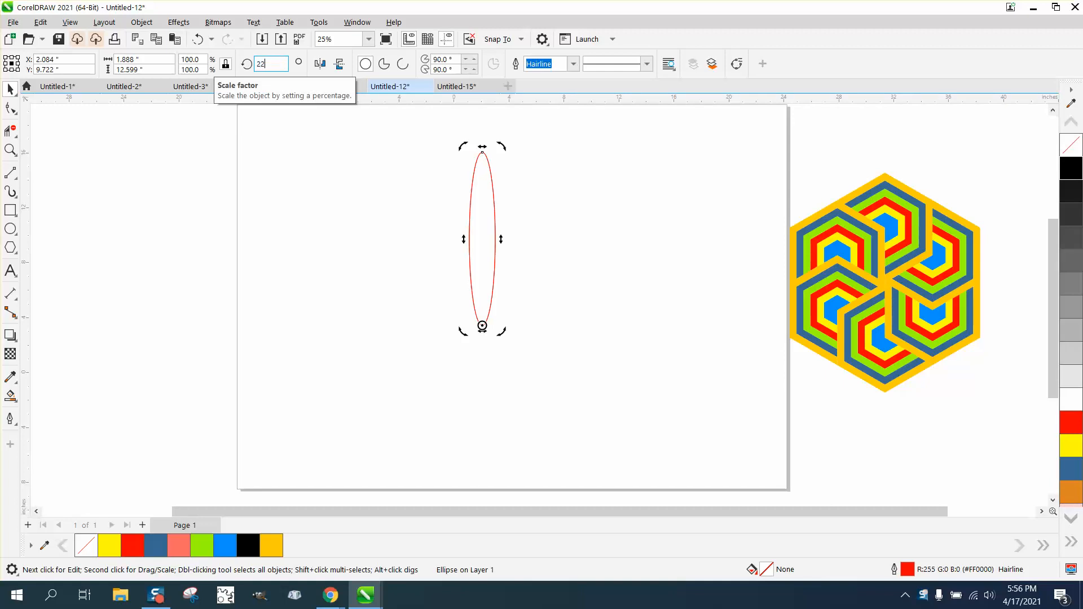
type(".5")
key("Return")
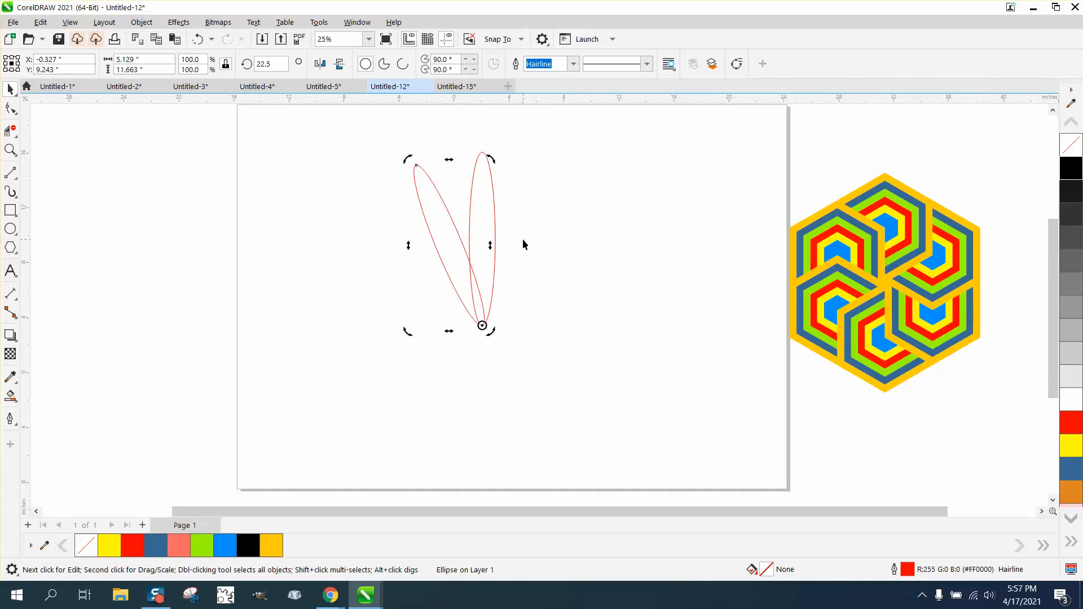
left_click(519, 340)
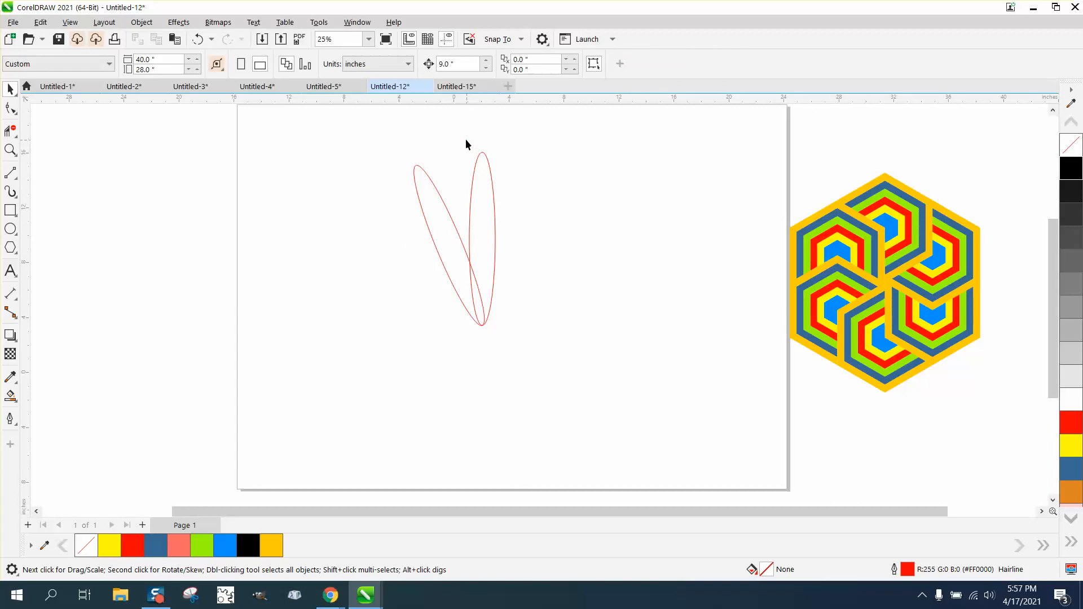
Step: With nothing selected, set the document's nudge distance to 2 inches
left_click_drag(465, 139, 558, 355)
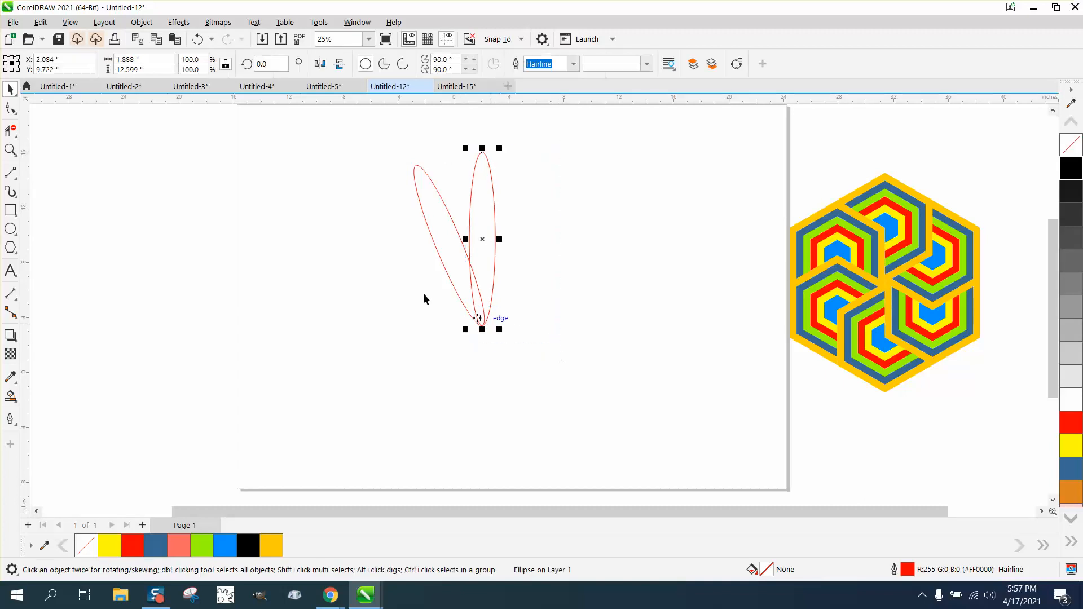
left_click(203, 161)
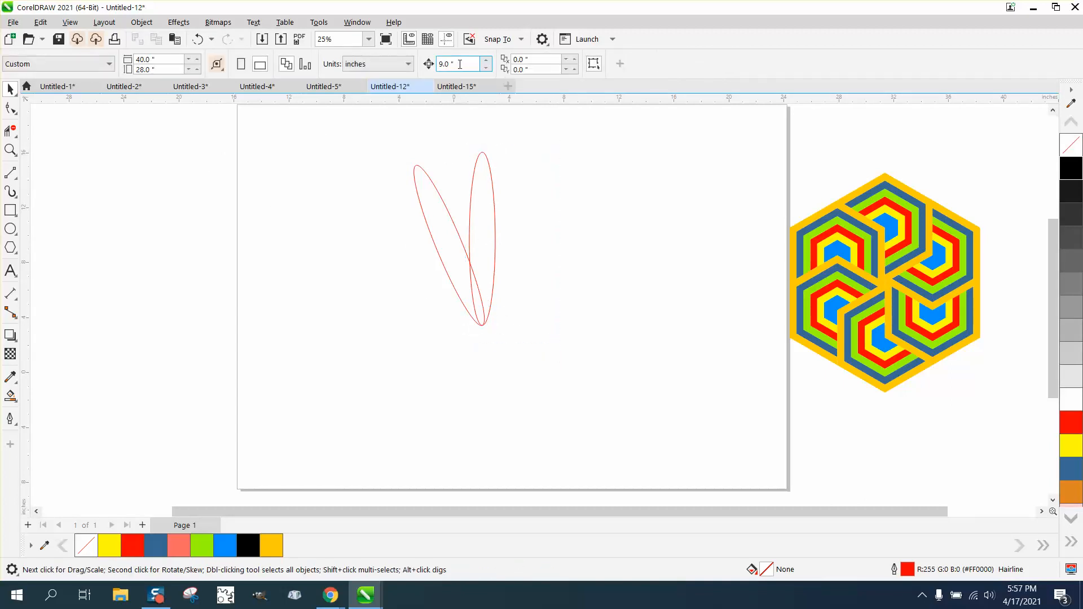
type("2")
key("Return")
Step: Smart-fill the part of the upright ellipse outside the overlap in golden yellow and nudge the filled shape 2 inches right
left_click(10, 398)
left_click(487, 250)
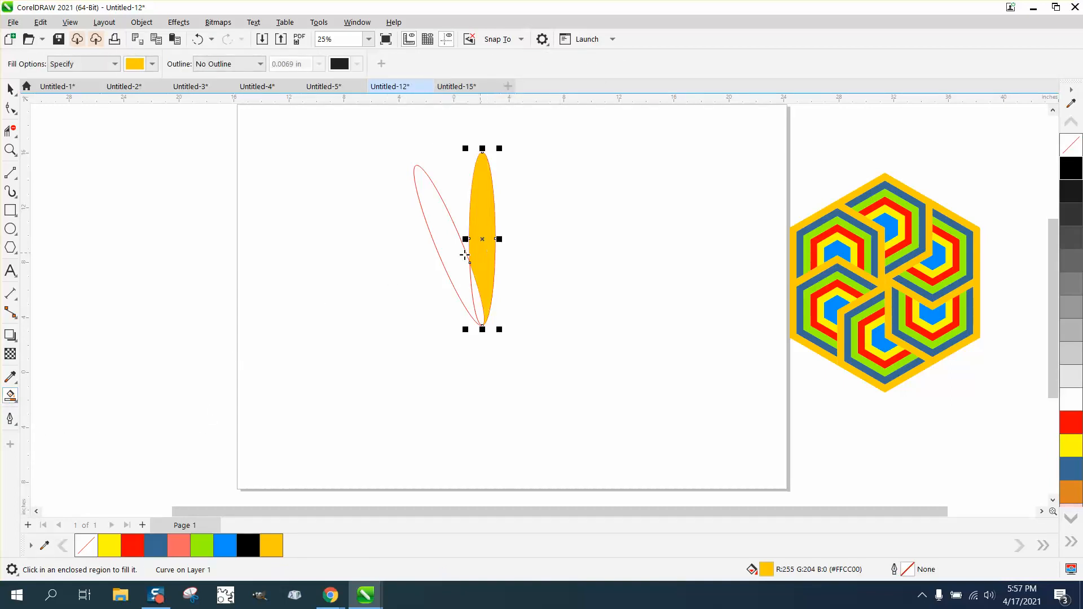
left_click(10, 89)
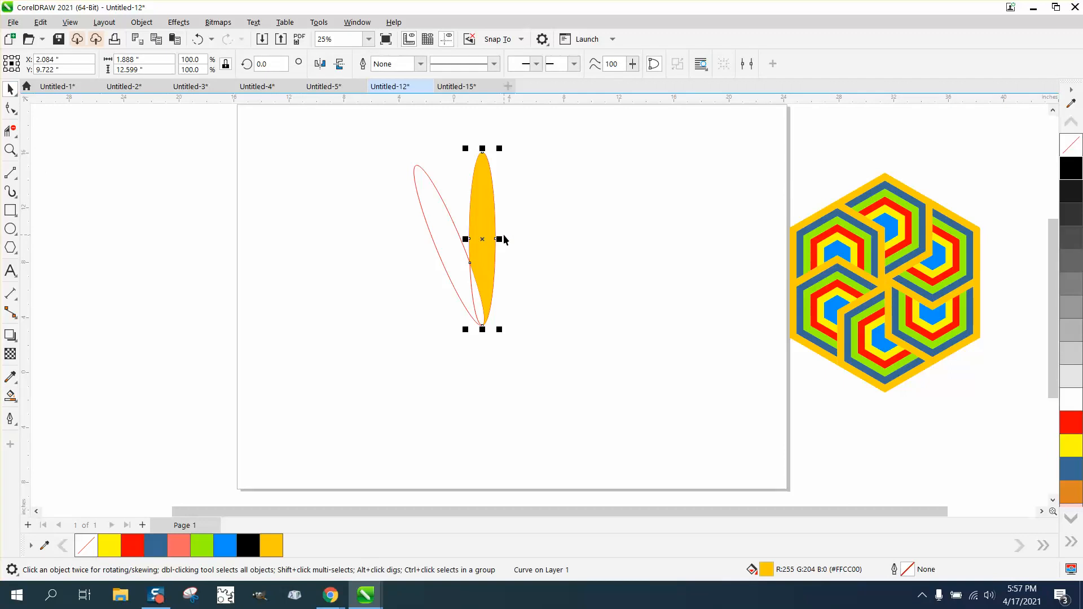
key("Right")
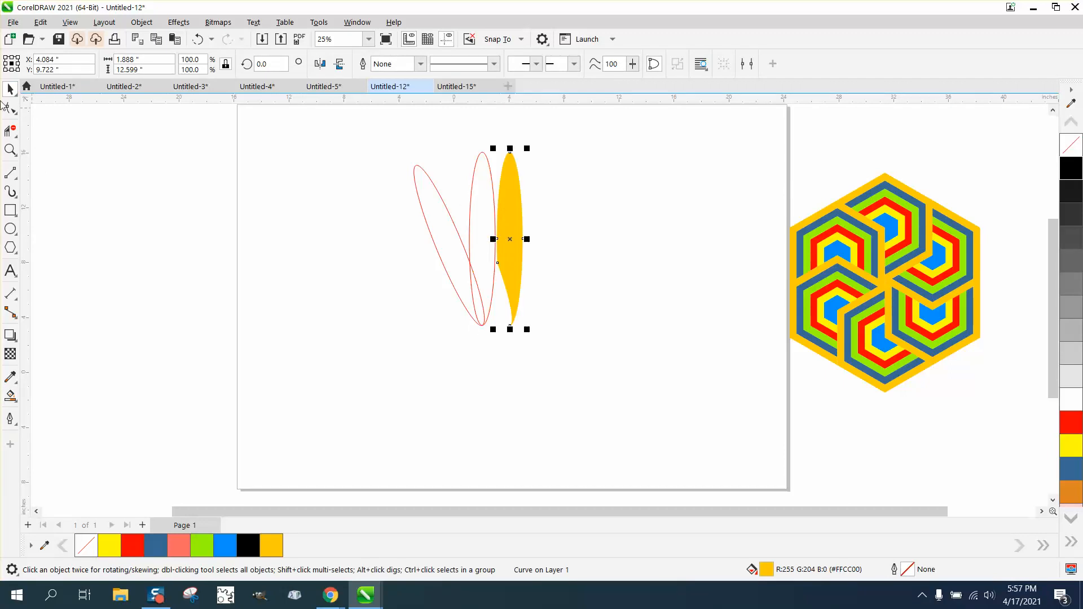
Step: Delete the two red ellipses and nudge the golden petal 2 inches back to the left
left_click_drag(393, 146, 502, 330)
key("Delete")
left_click(517, 237)
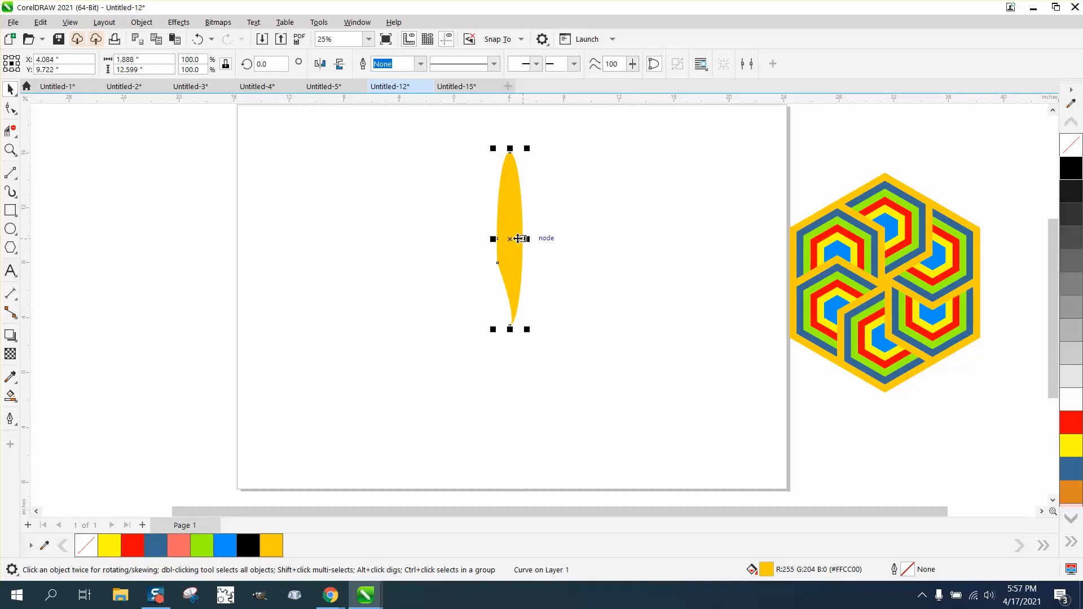
key("Left")
key("Right")
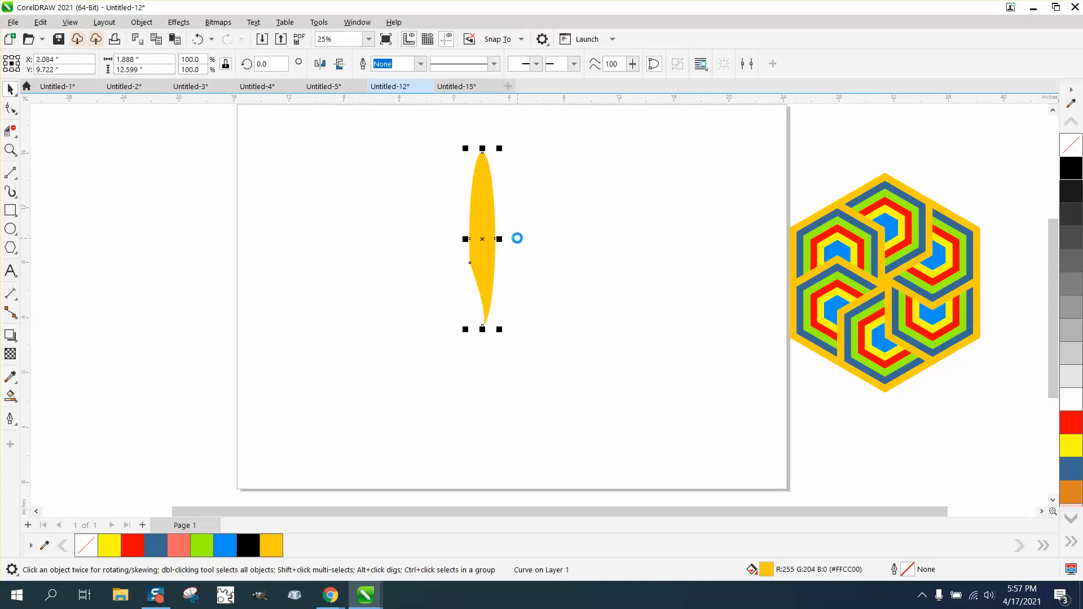
Step: Remove the fill from the top copy of the petal and give it a black hairline outline
left_click(483, 239)
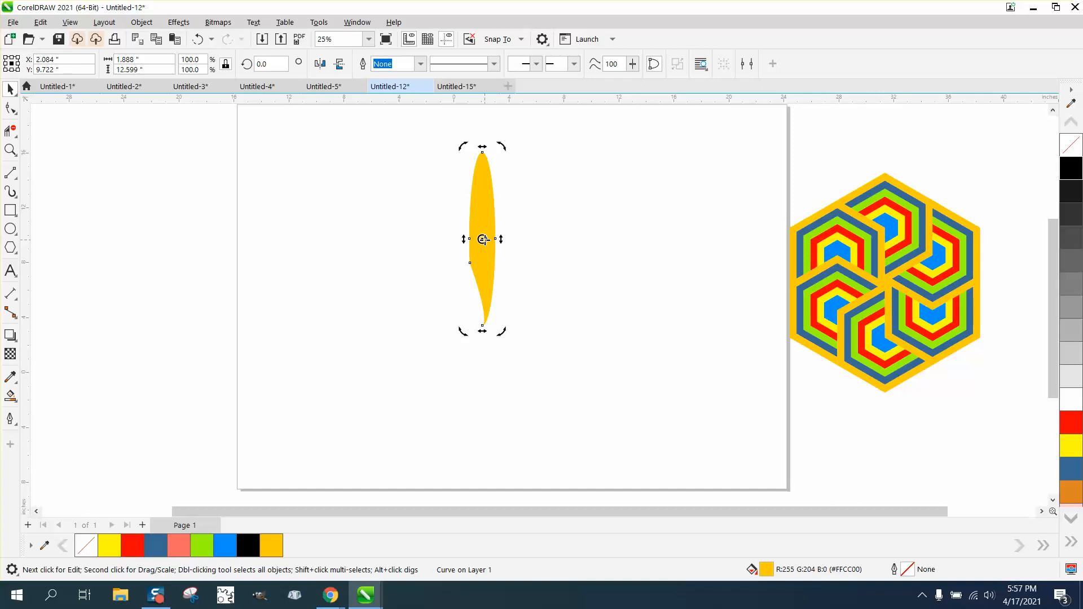
left_click(1072, 148)
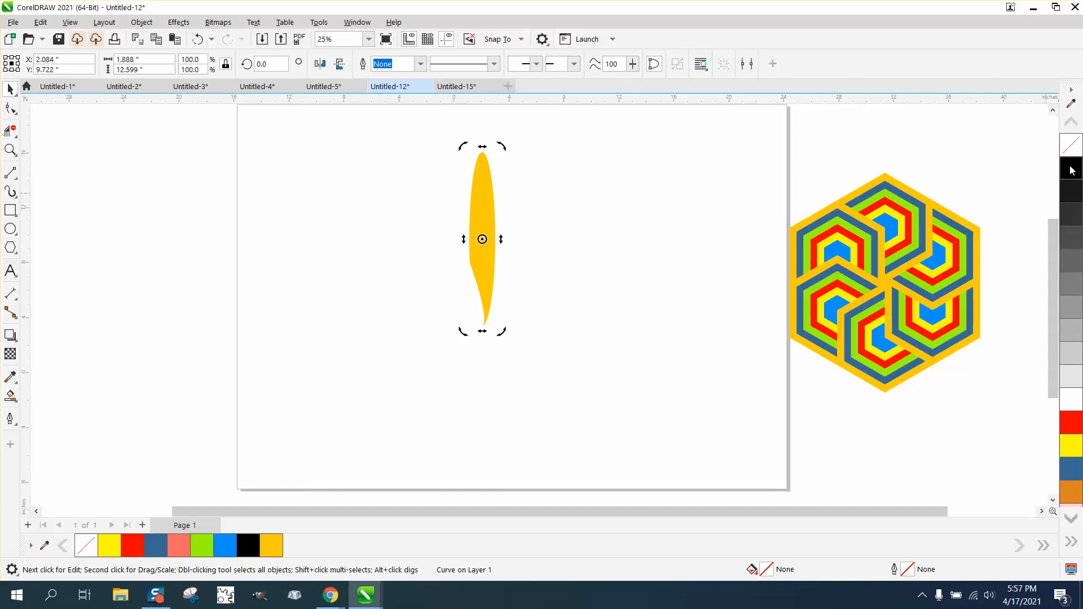
left_click(502, 217)
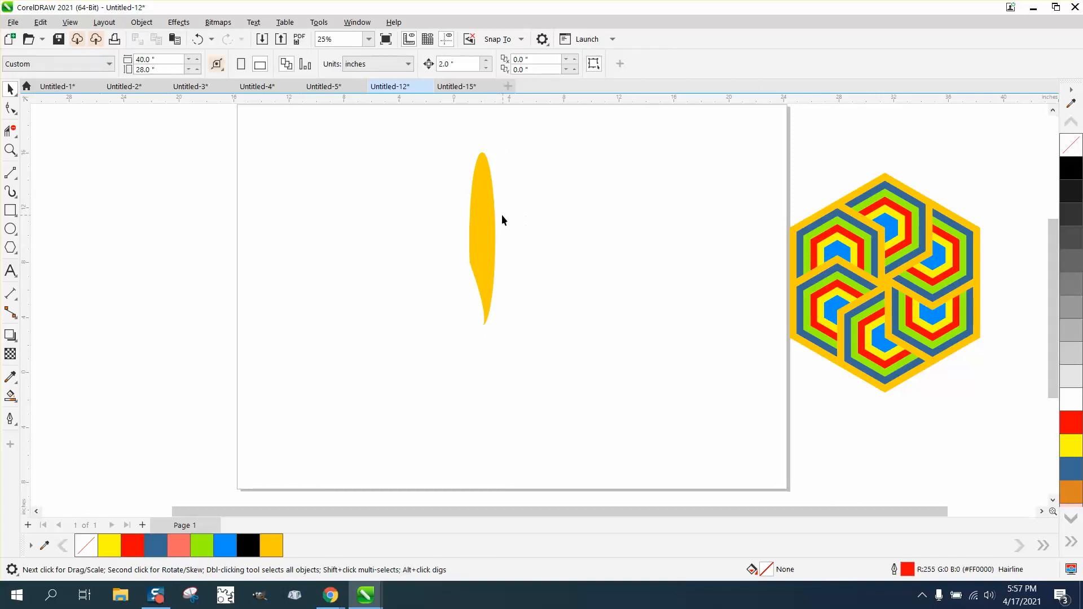
left_click(495, 213)
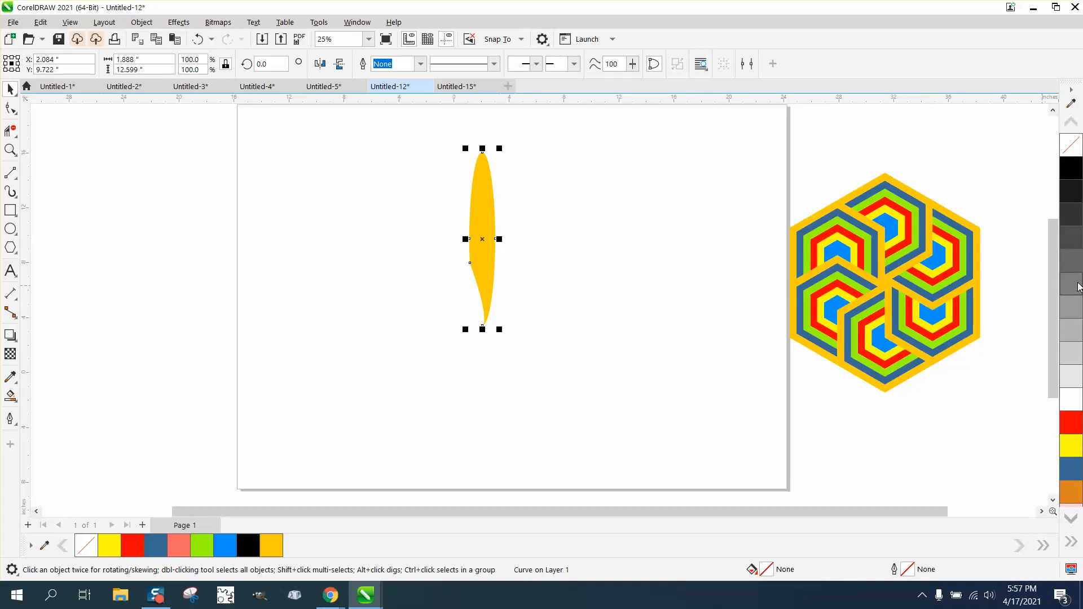
right_click(1072, 168)
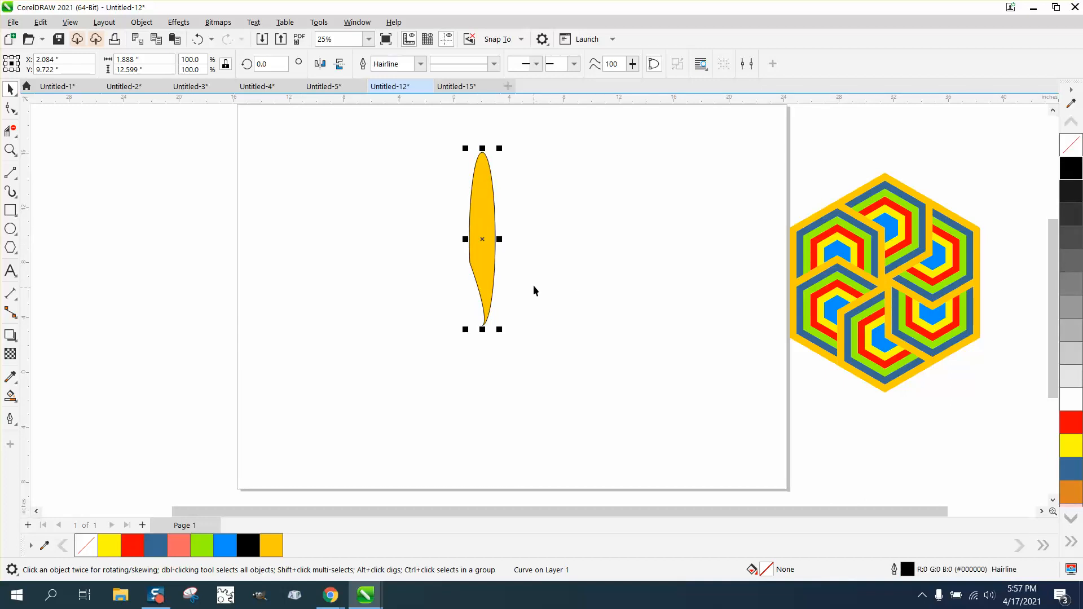
left_click(523, 242)
Step: Nudge the outlined petal 4 inches left and delete the golden filled petal beside it
left_click_drag(486, 233, 326, 235)
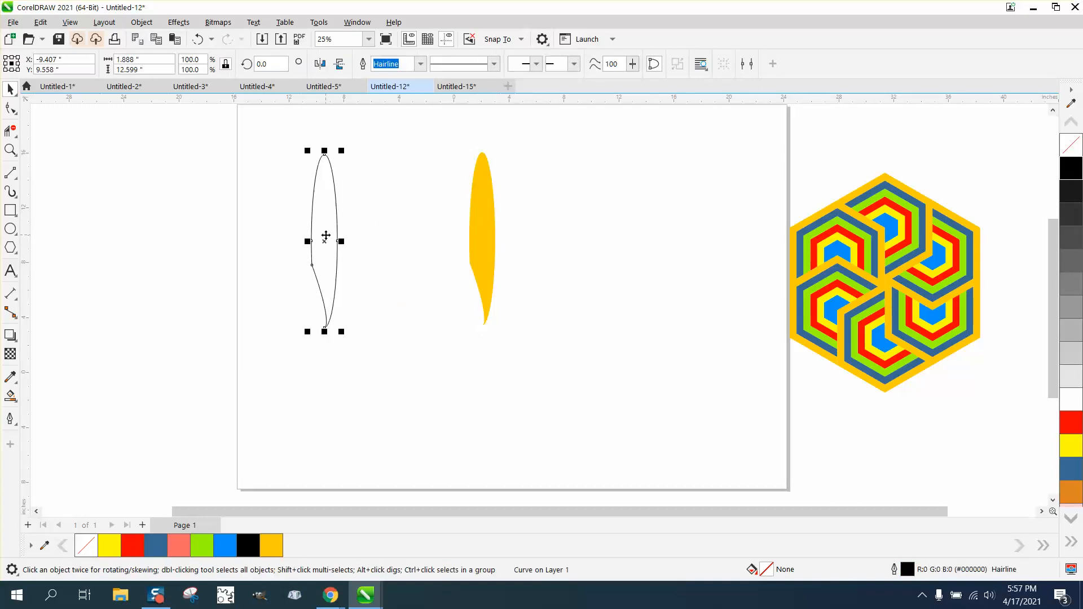
left_click(200, 42)
key("Left")
key("Left")
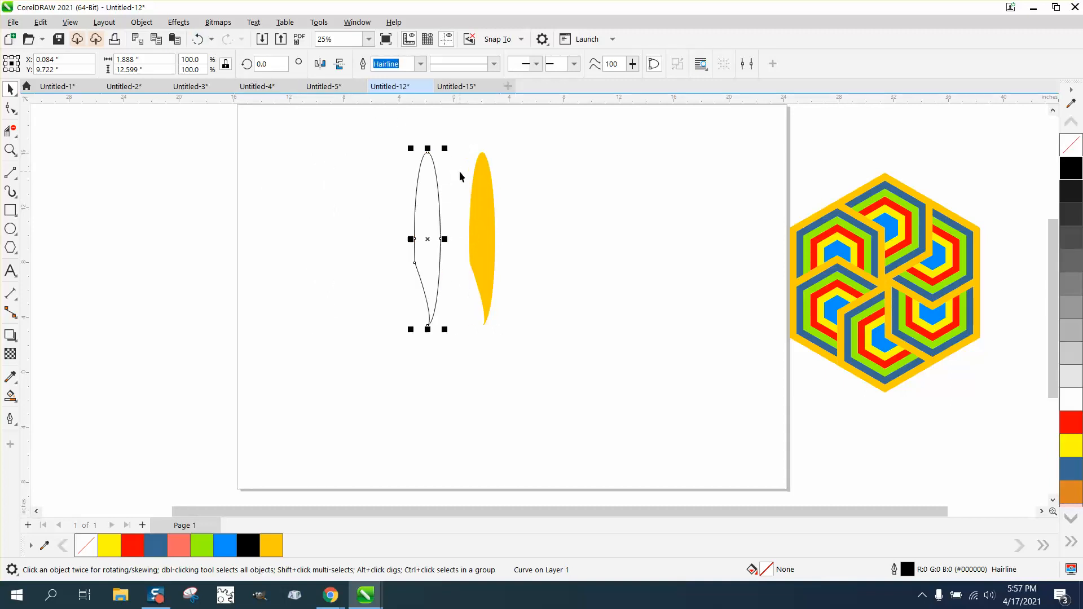
left_click(482, 210)
key("Delete")
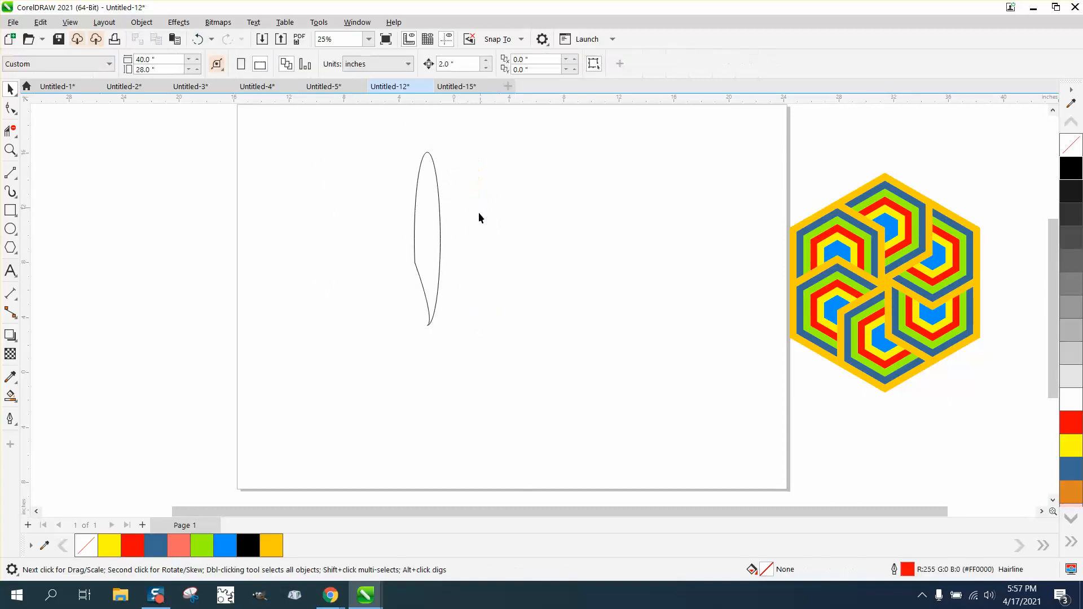
Step: Nudge the outlined petal 4 inches right, back to its original position
left_click(434, 245)
key("Right")
key("Right")
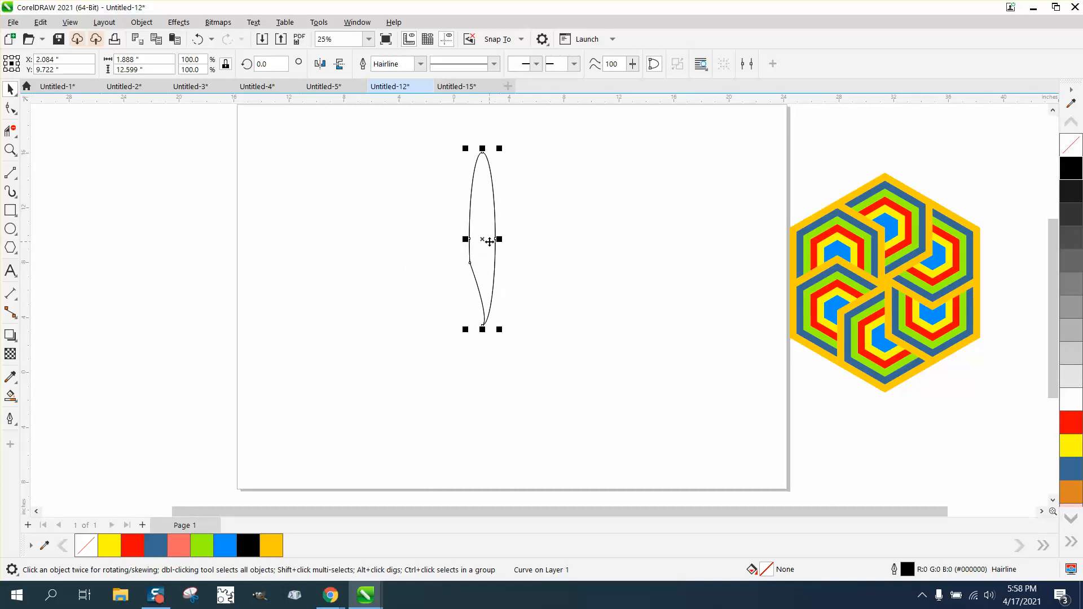
Step: Set the petal's outline width to 0.5 pt, using points as the width unit, and leave the petal in place
left_click(482, 239)
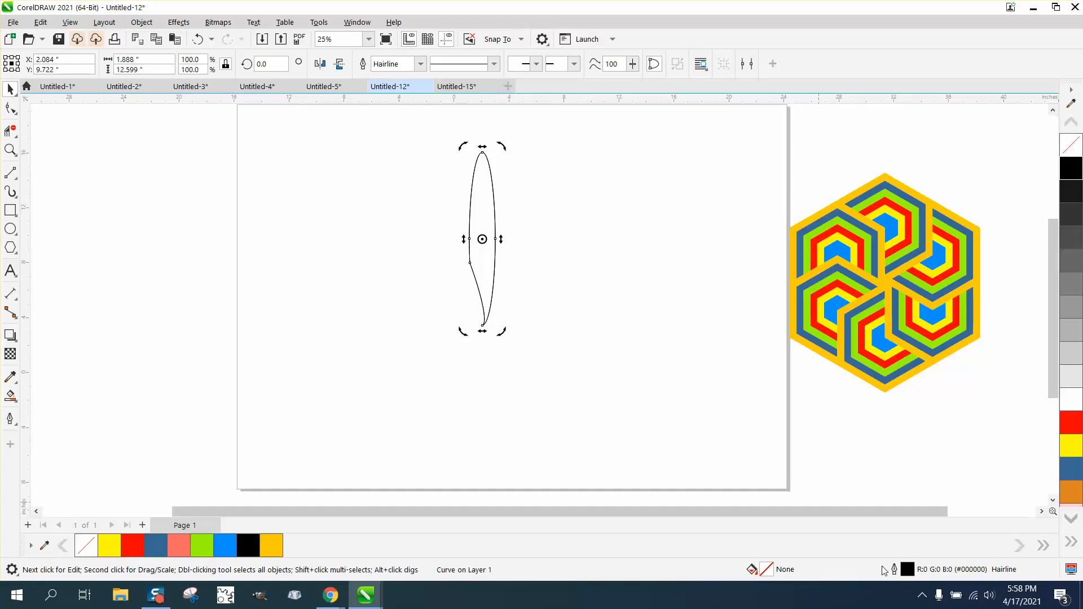
double_click(909, 571)
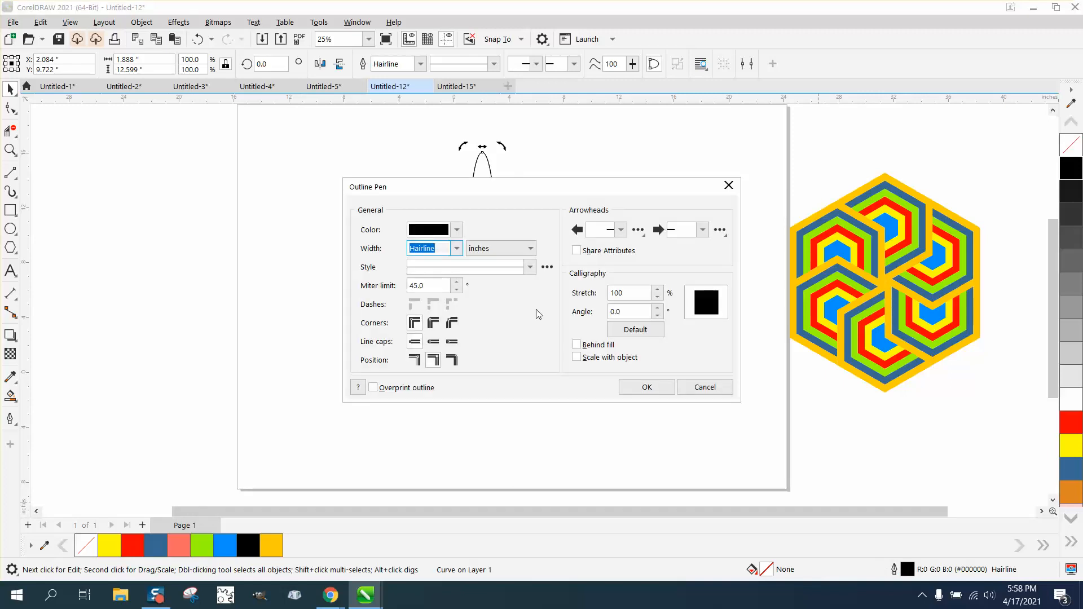
left_click(456, 249)
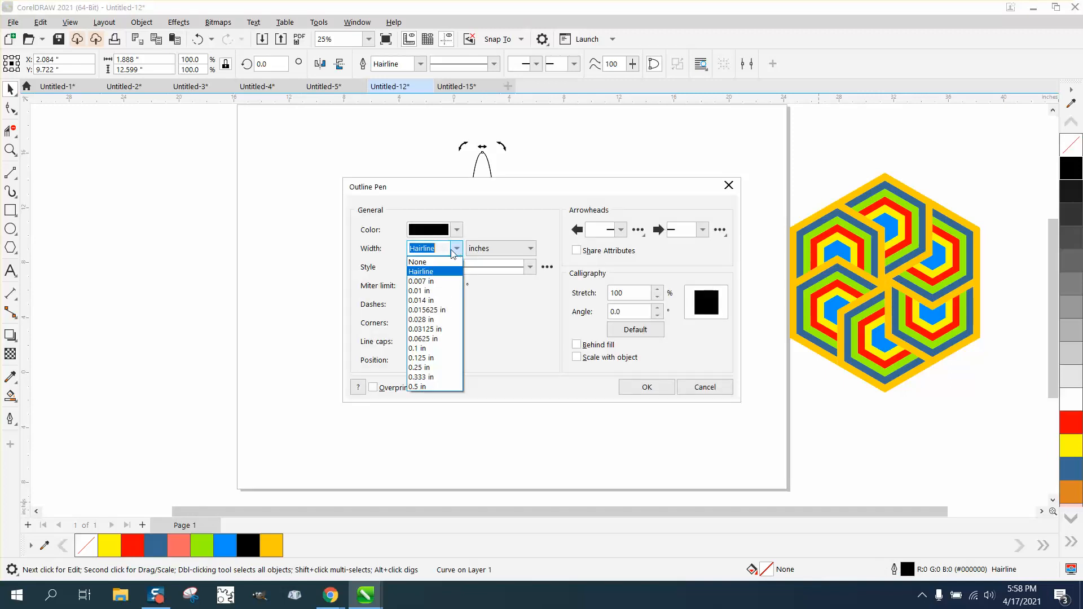
left_click(533, 249)
left_click(533, 250)
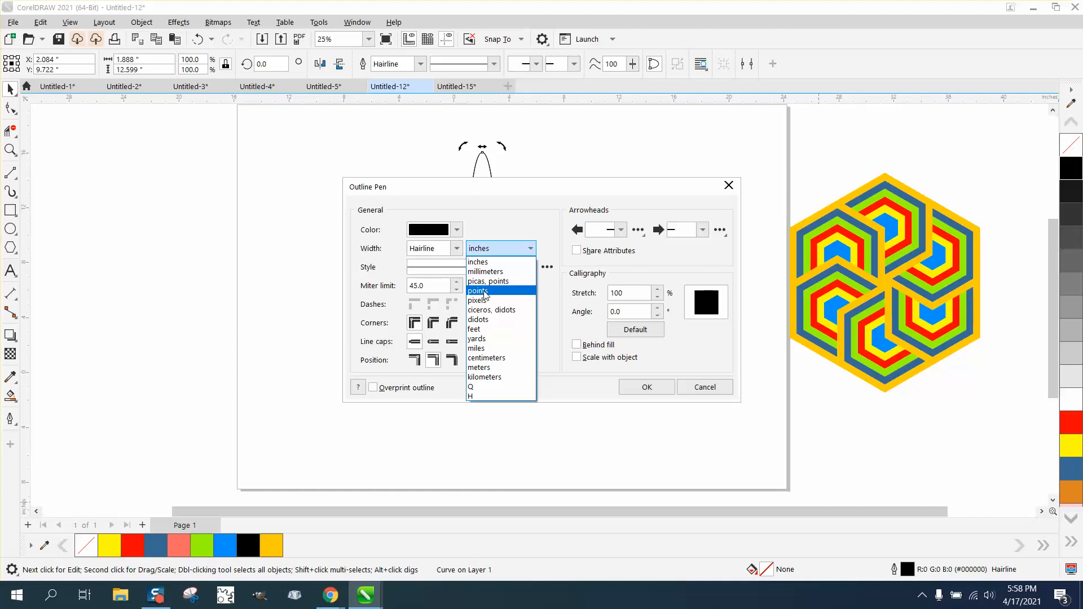
left_click(485, 288)
left_click(457, 250)
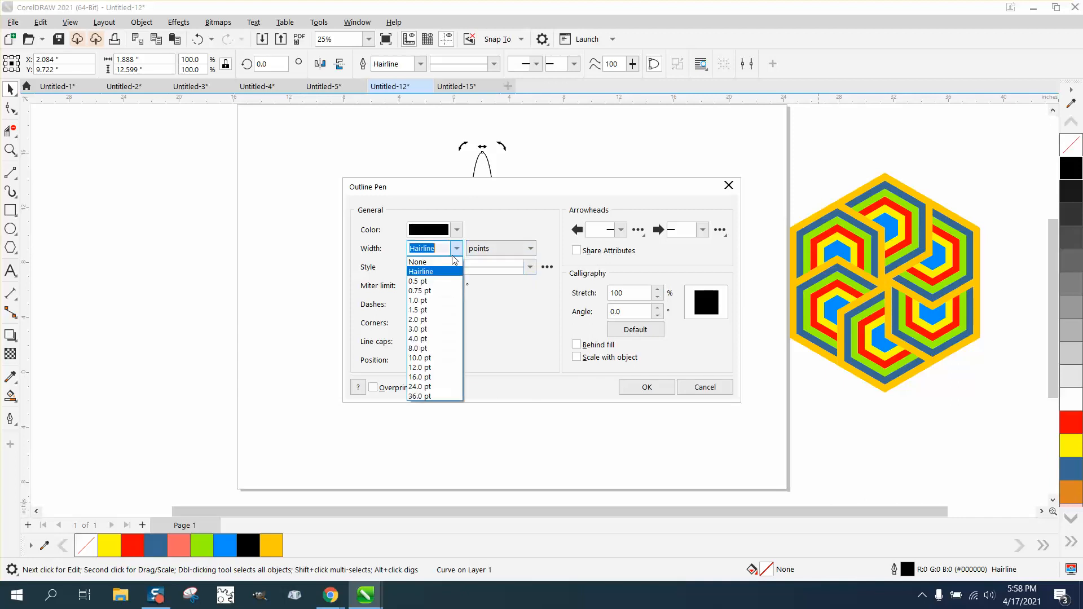
left_click(429, 286)
left_click(647, 387)
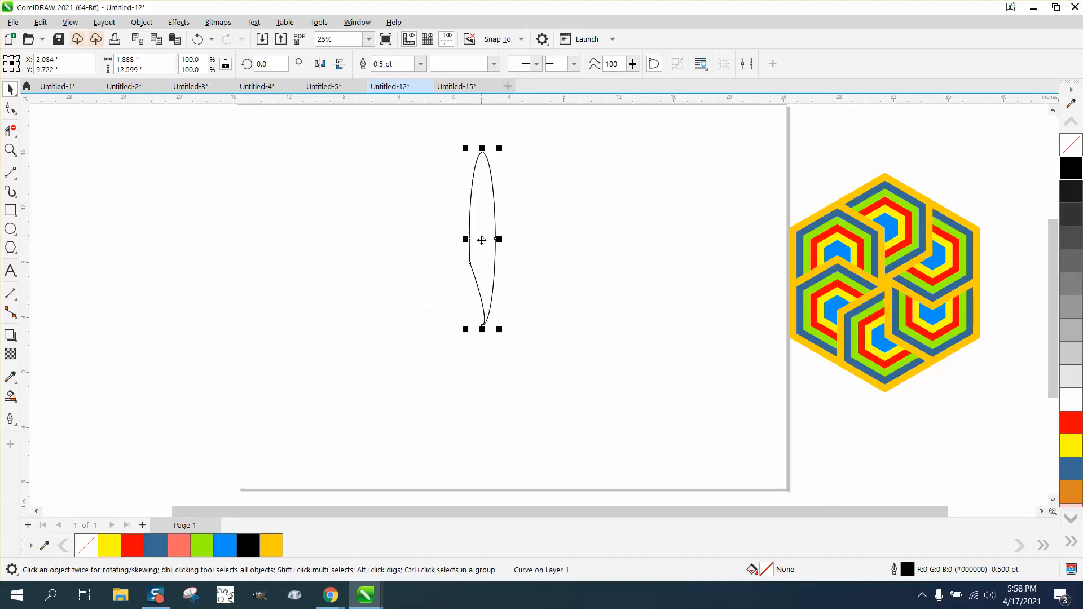
left_click_drag(482, 240, 537, 242)
key("ctrl+z")
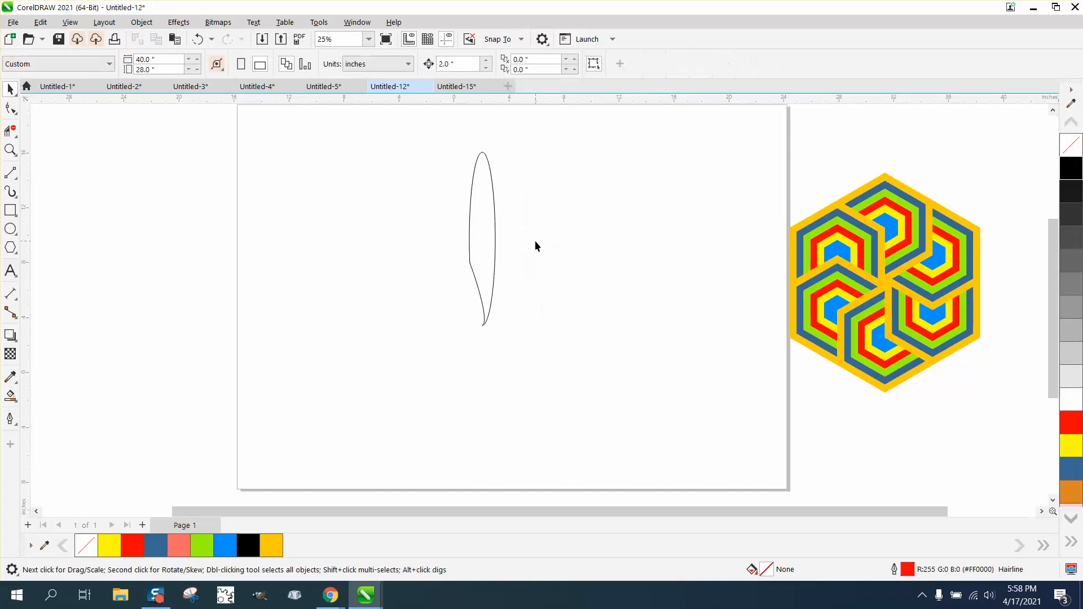
Step: Undo the last change to the petal and give its black outline a 0.5 pt width
key("ctrl+z")
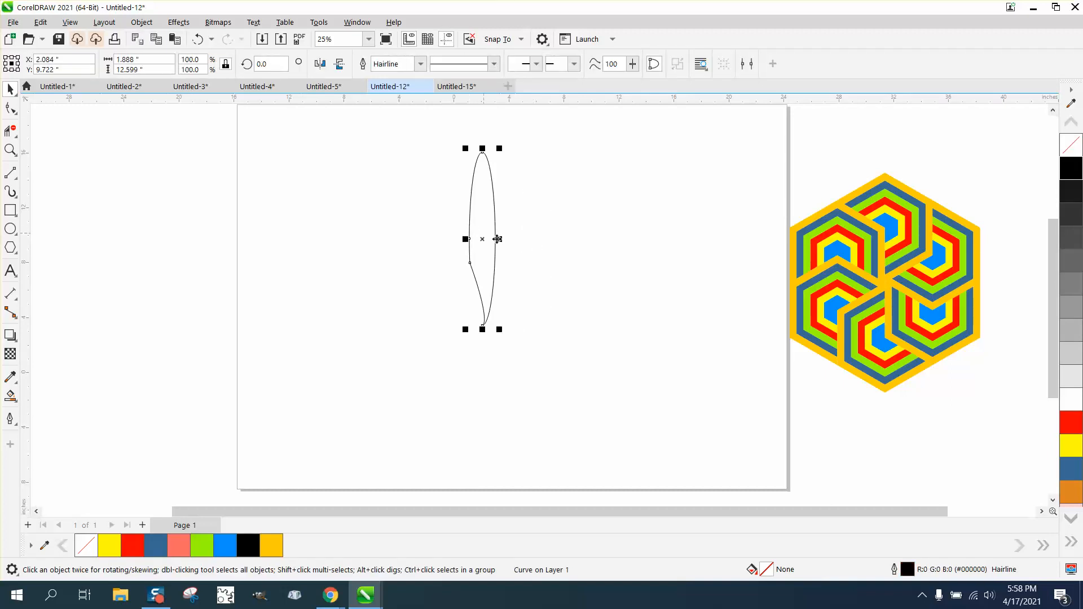
double_click(908, 570)
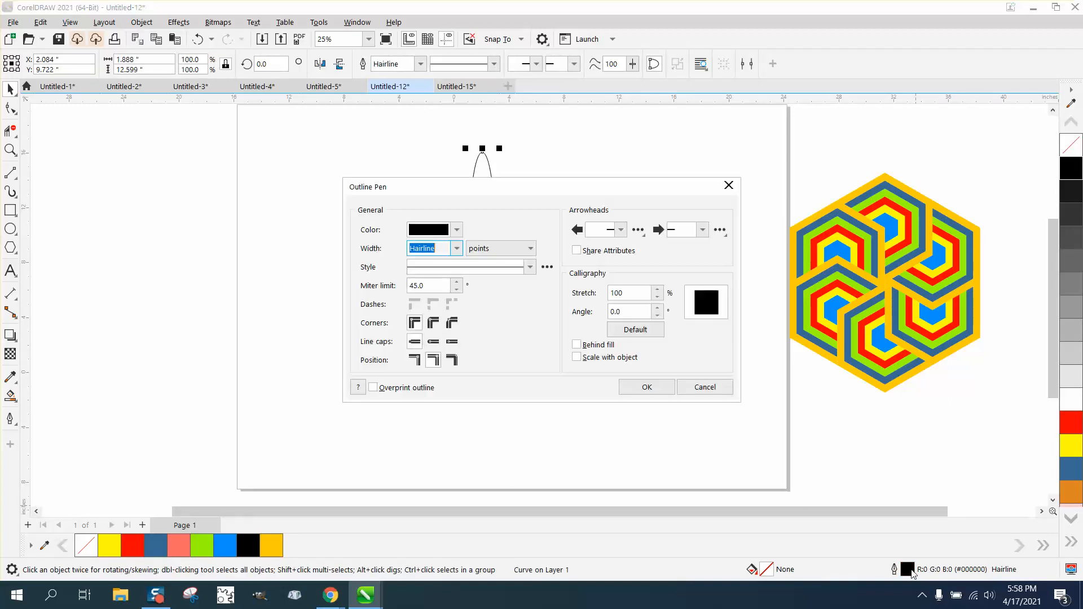
left_click(456, 248)
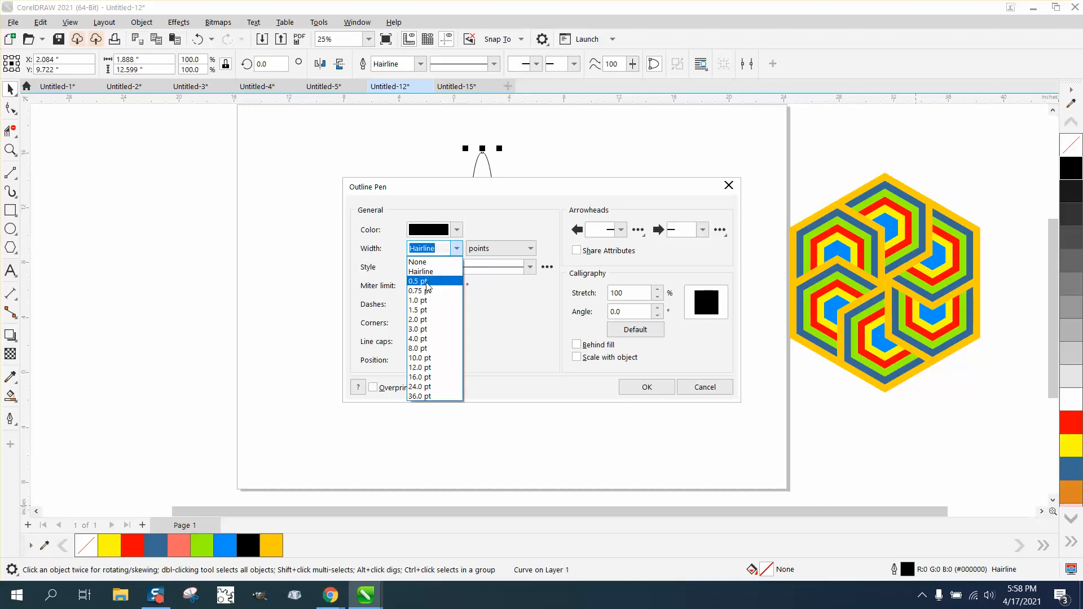
left_click(418, 281)
left_click(634, 388)
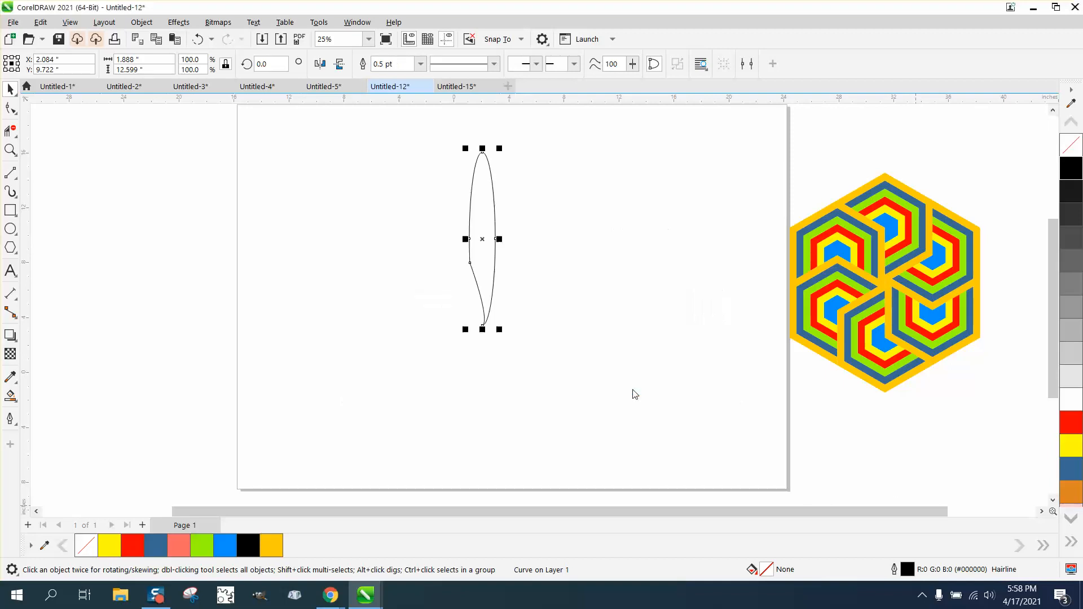
Step: Move the petal's rotation center to its pointed base and create a copy rotated 22.5°
left_click(495, 239)
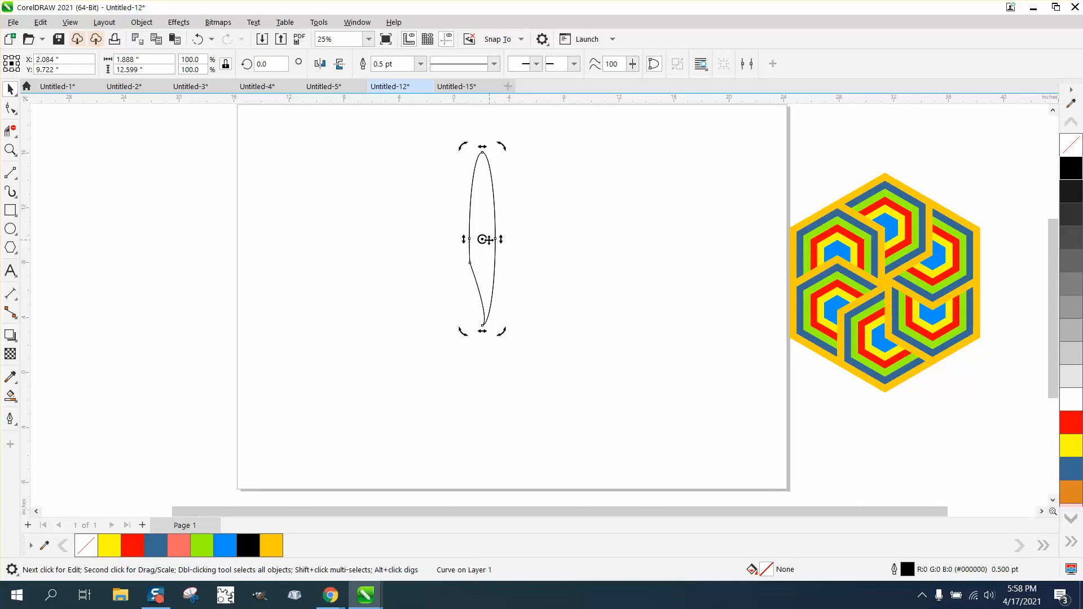
left_click_drag(482, 239, 482, 326)
left_click(271, 64)
type("22.")
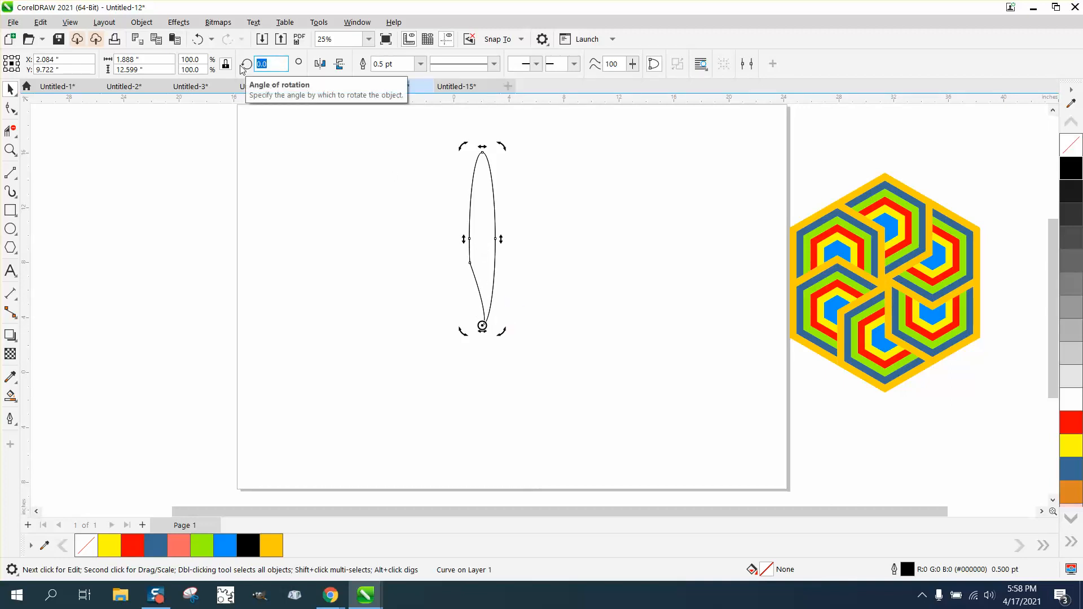
type("5")
key("Return")
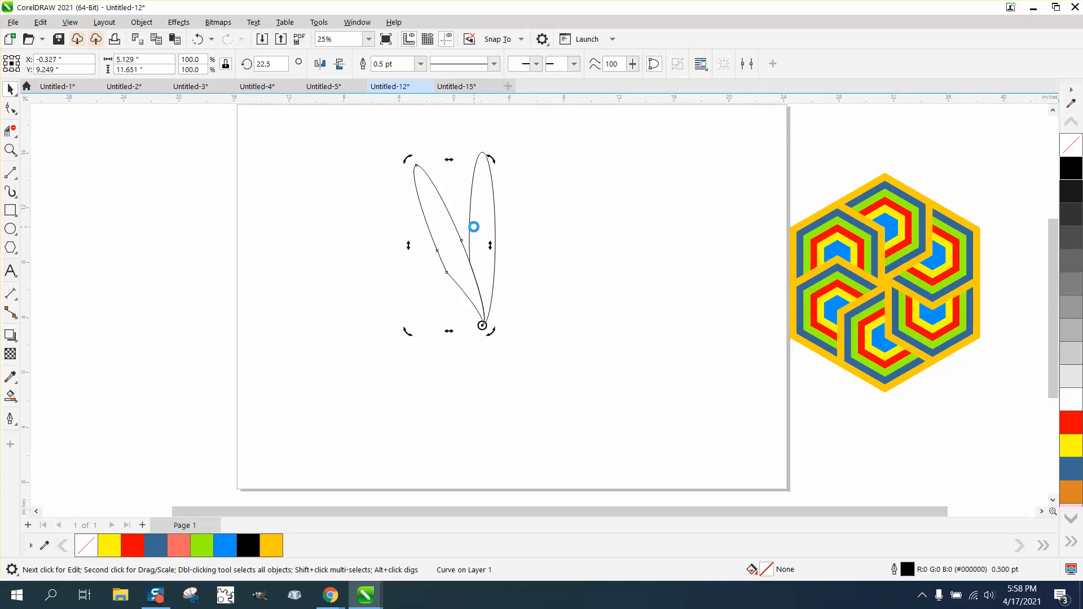
Step: Repeat the 22.5° rotated duplication until the petals form a full circle, and deselect the last copy
key("ctrl+r")
key("ctrl+r")
key("ctrl+r")
key("ctrl+r")
key("ctrl+r")
key("ctrl+r")
key("ctrl+r")
key("ctrl+r")
key("ctrl+r")
key("ctrl+r")
key("ctrl+r")
key("ctrl+r")
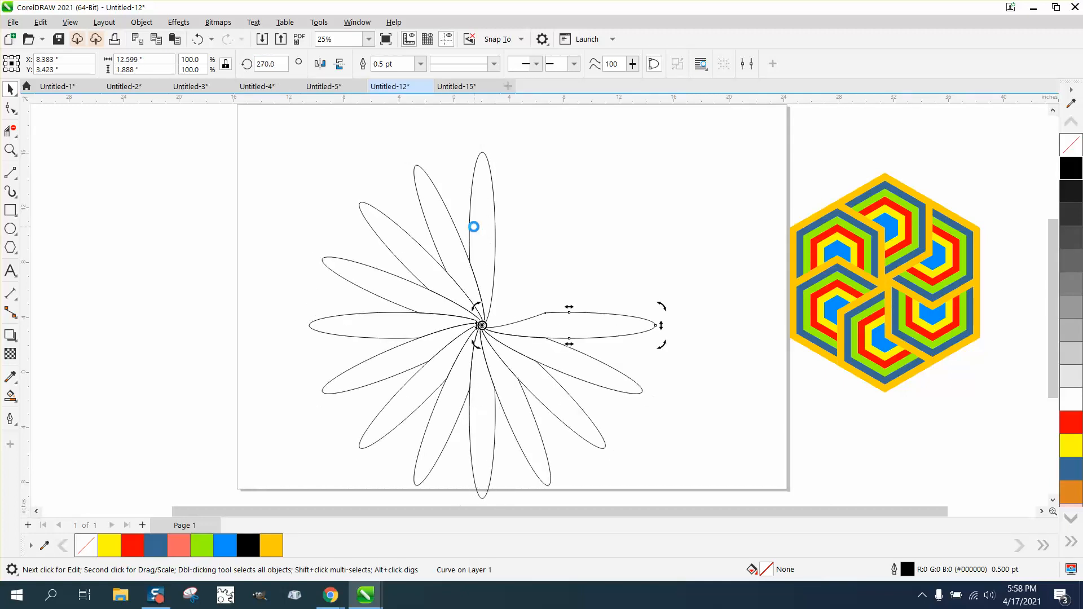
key("ctrl+r")
key("ctrl+r")
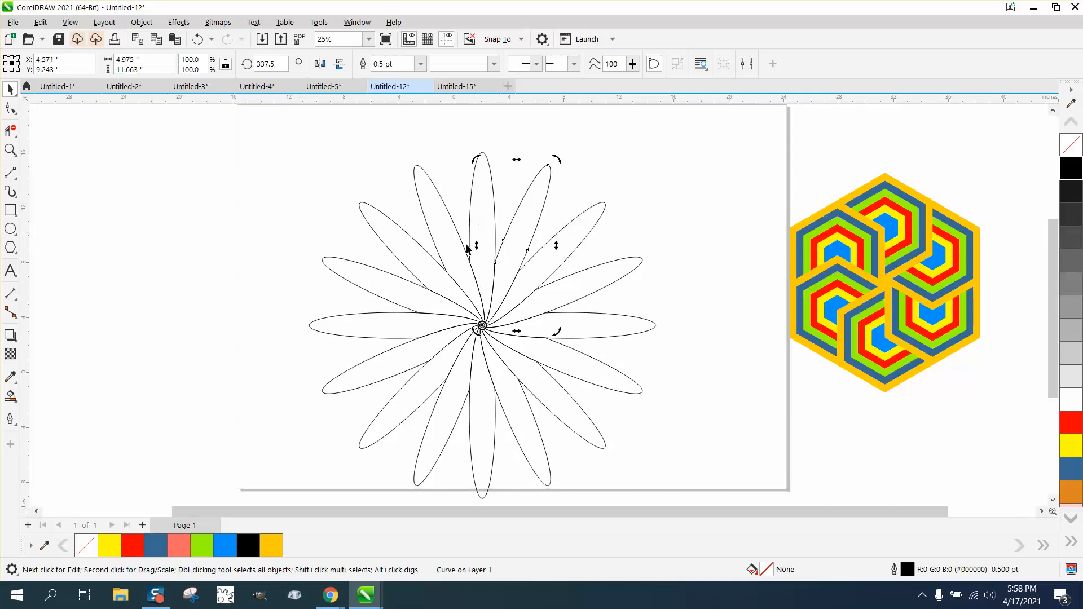
left_click(331, 301)
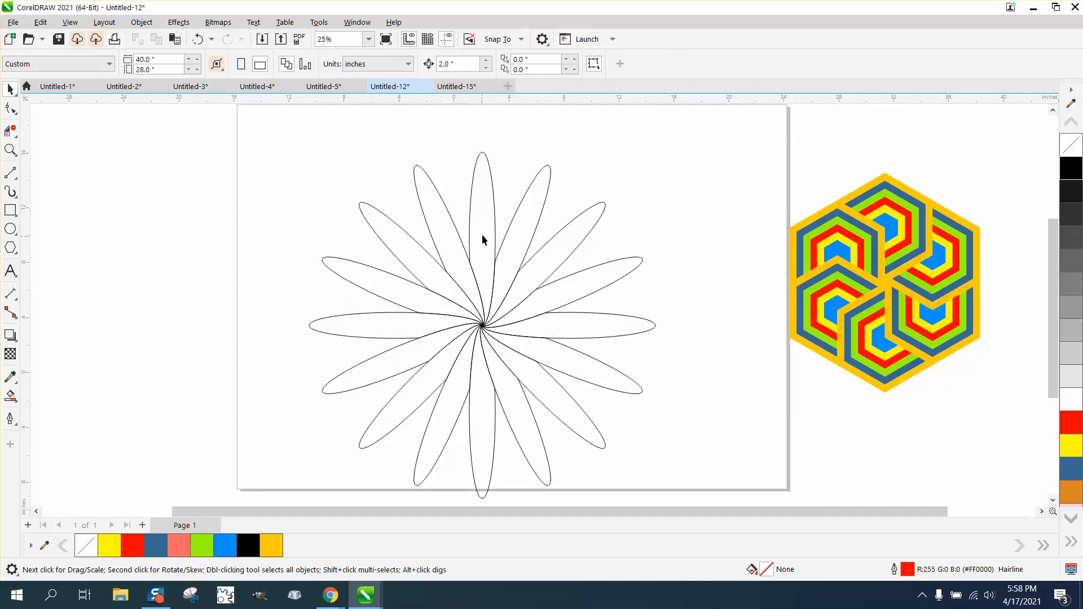
Step: Open the Contour settings for the upright petal and switch the contour outline color model to RGB
left_click(494, 218)
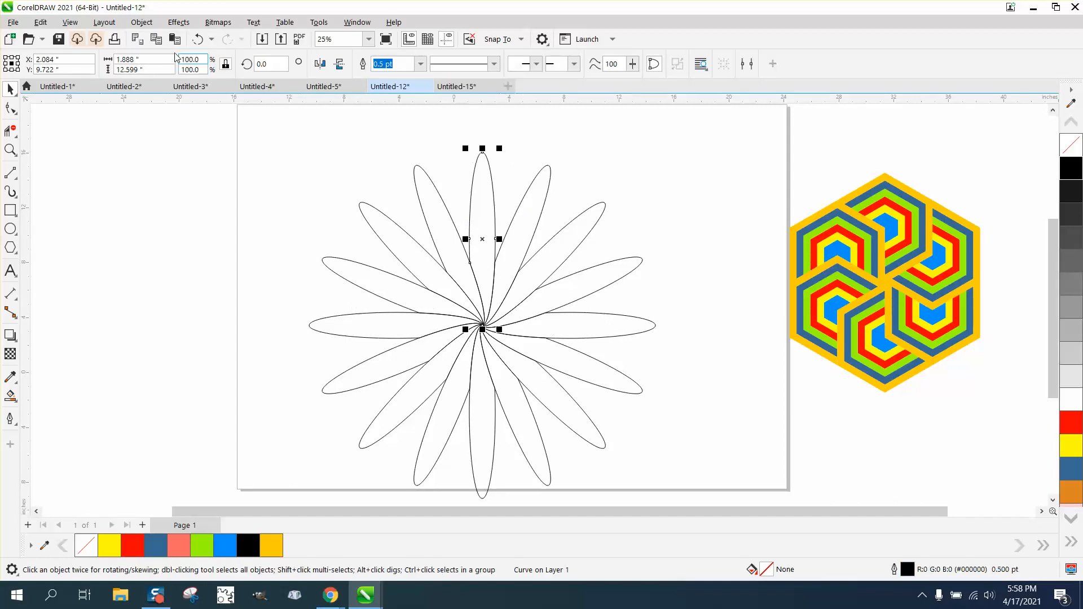
left_click(178, 23)
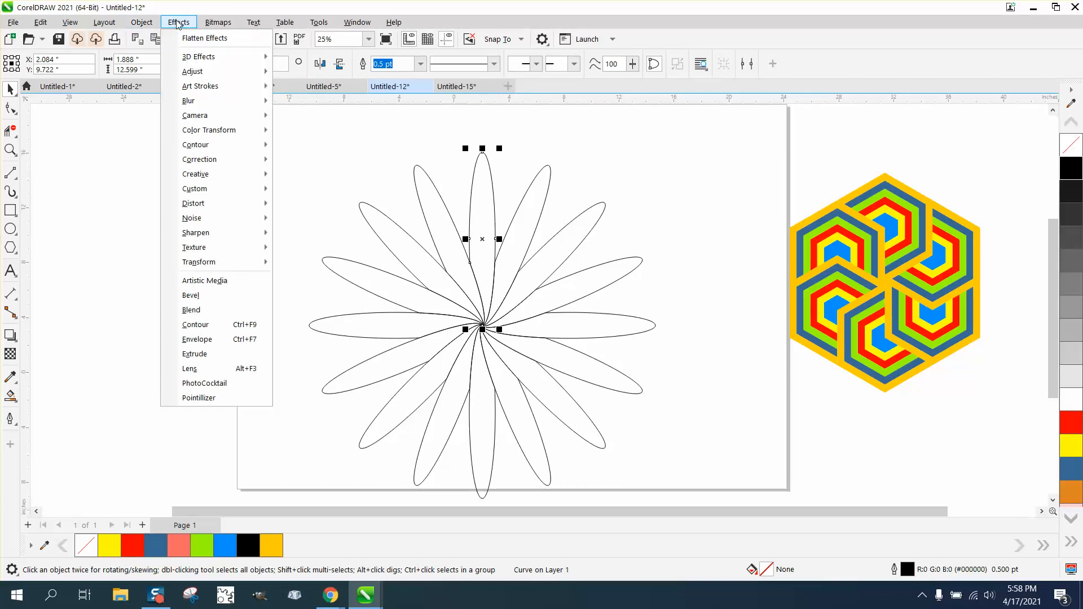
left_click(195, 325)
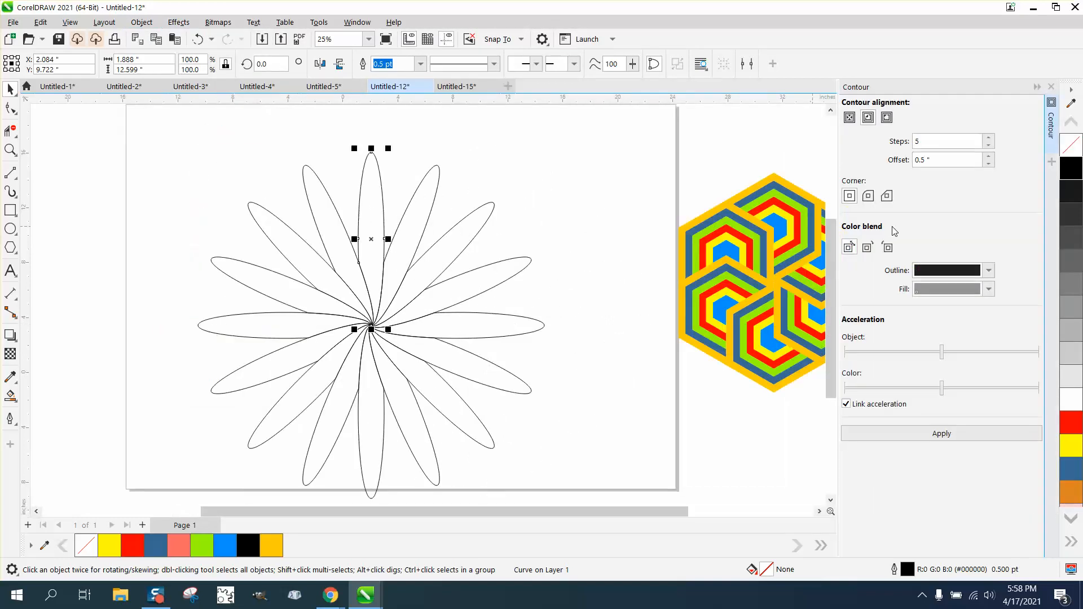
left_click(990, 272)
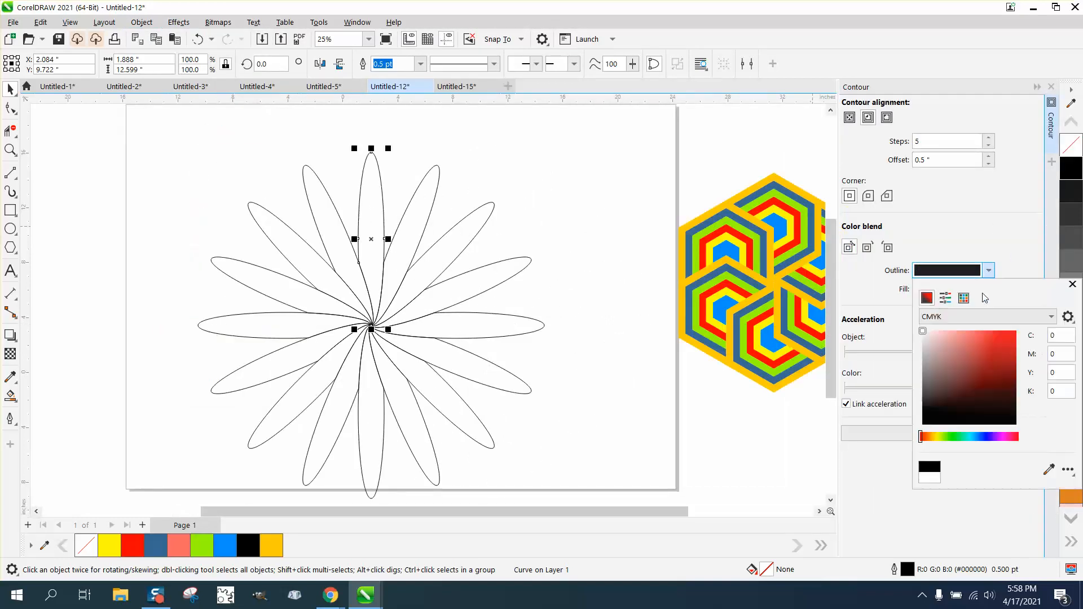
left_click(1040, 326)
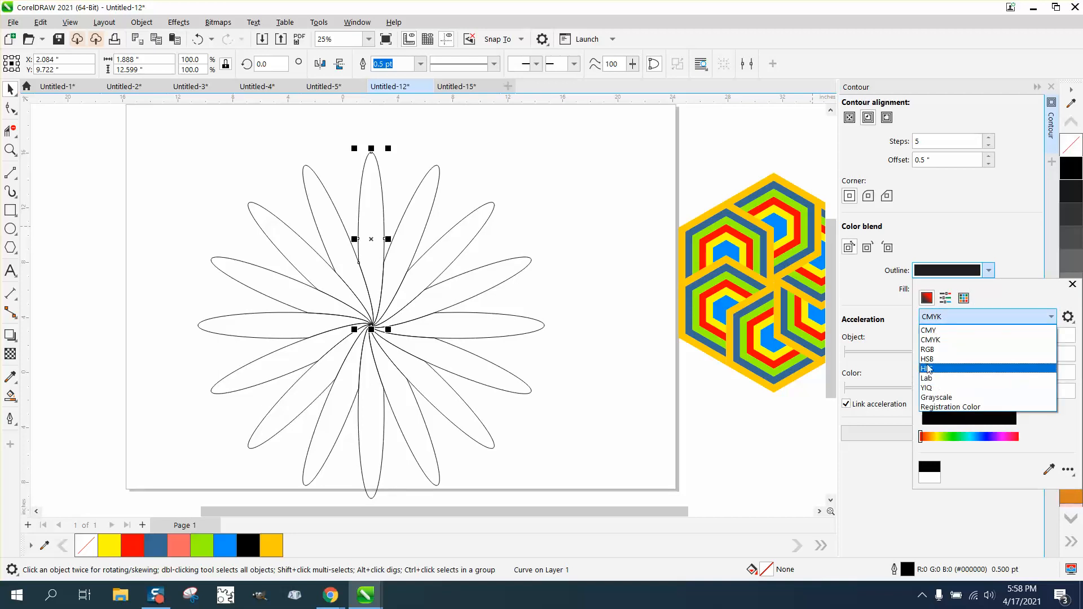
left_click(928, 350)
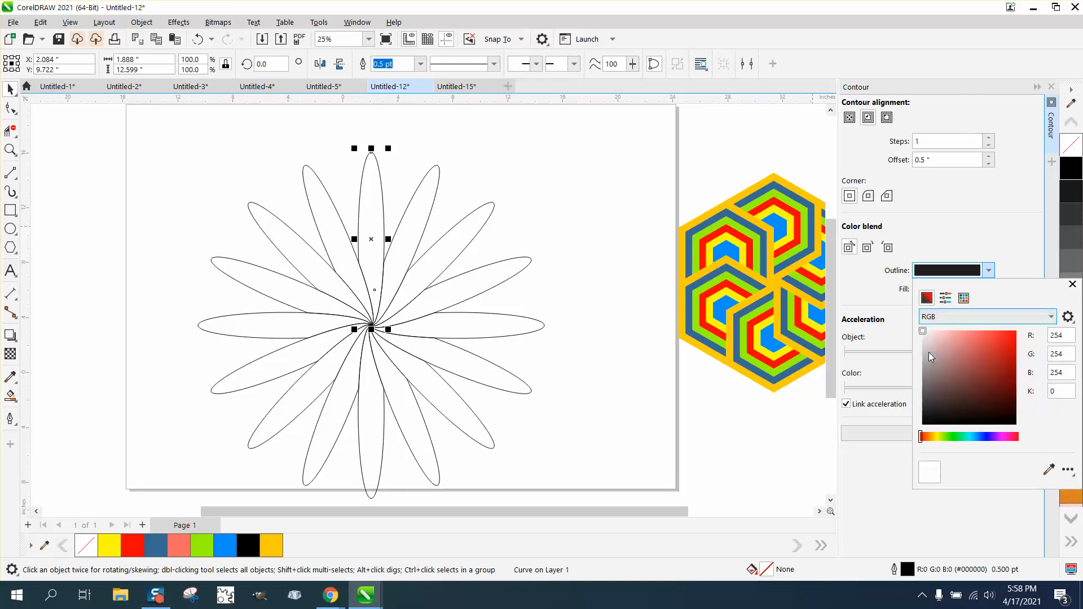
left_click(990, 273)
left_click(990, 272)
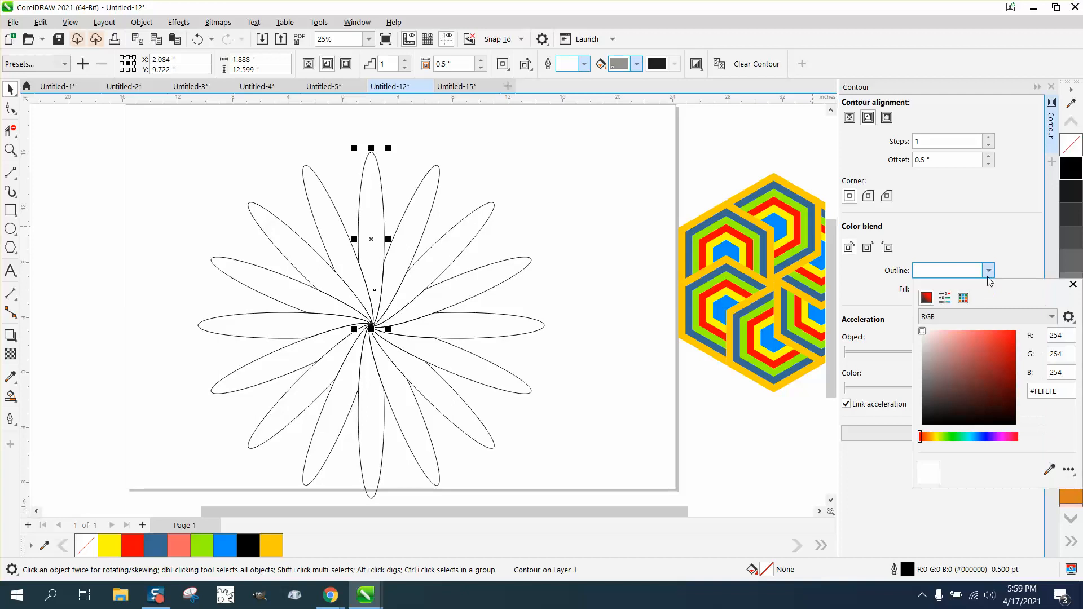
Step: Set the contour's outline color to 10% Black from the RGB Palette
left_click(963, 297)
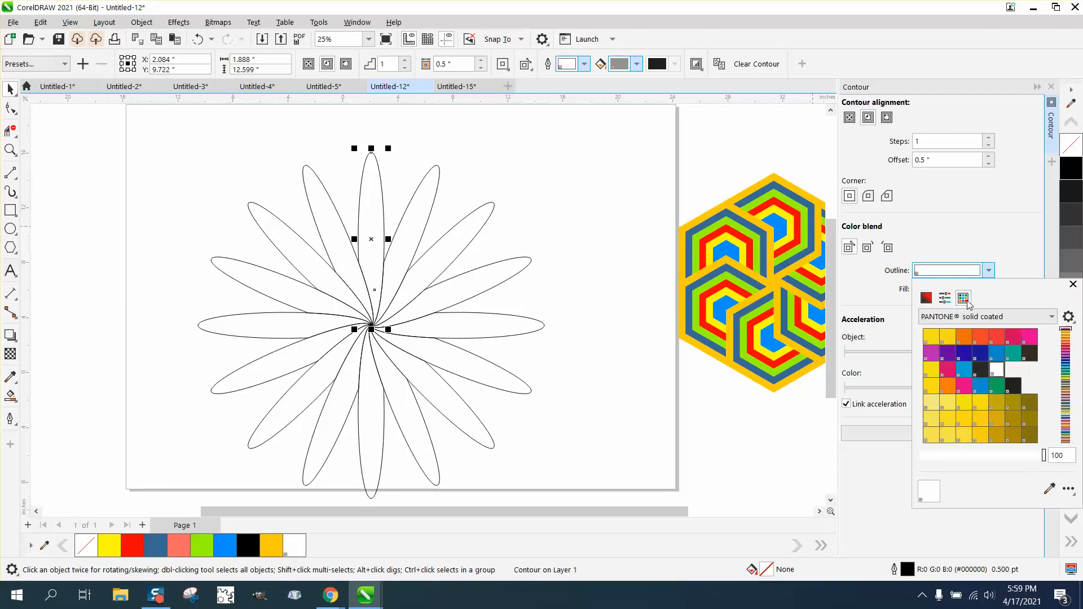
left_click(1052, 316)
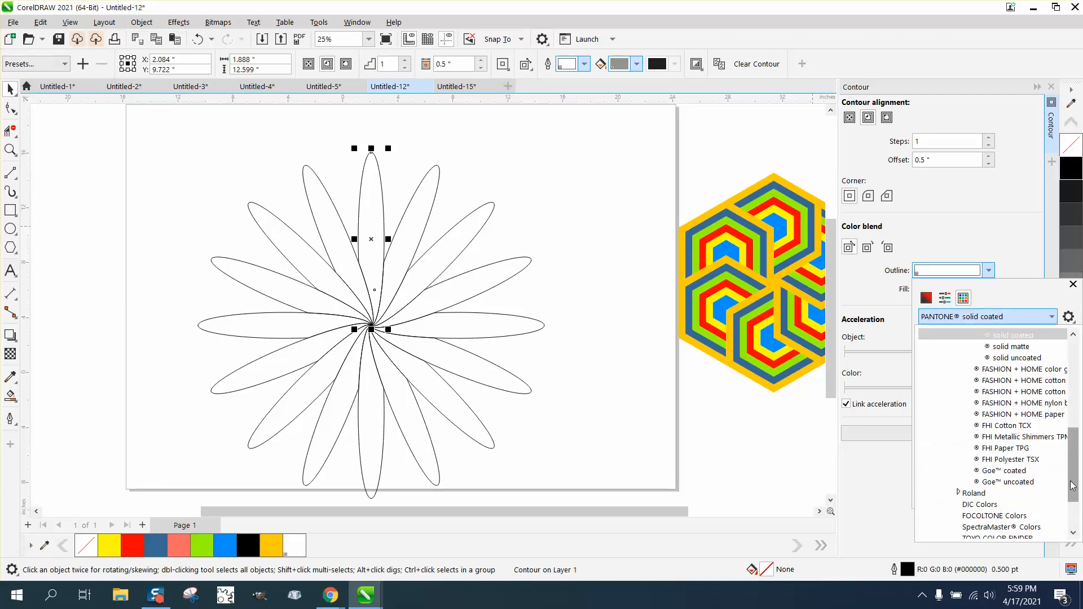
scroll(1004, 511, "down", 2)
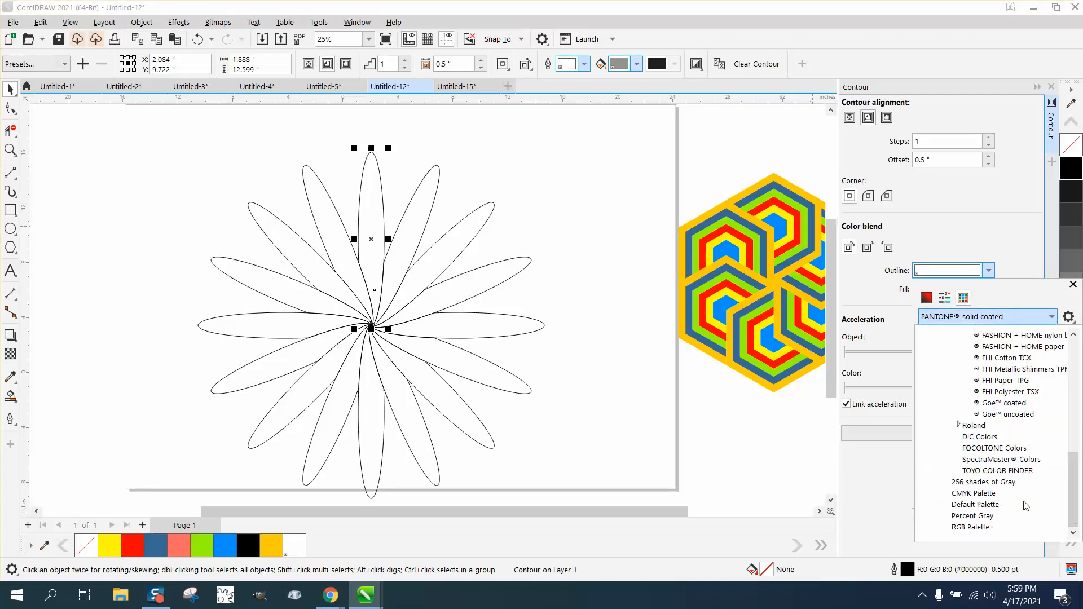
left_click(975, 531)
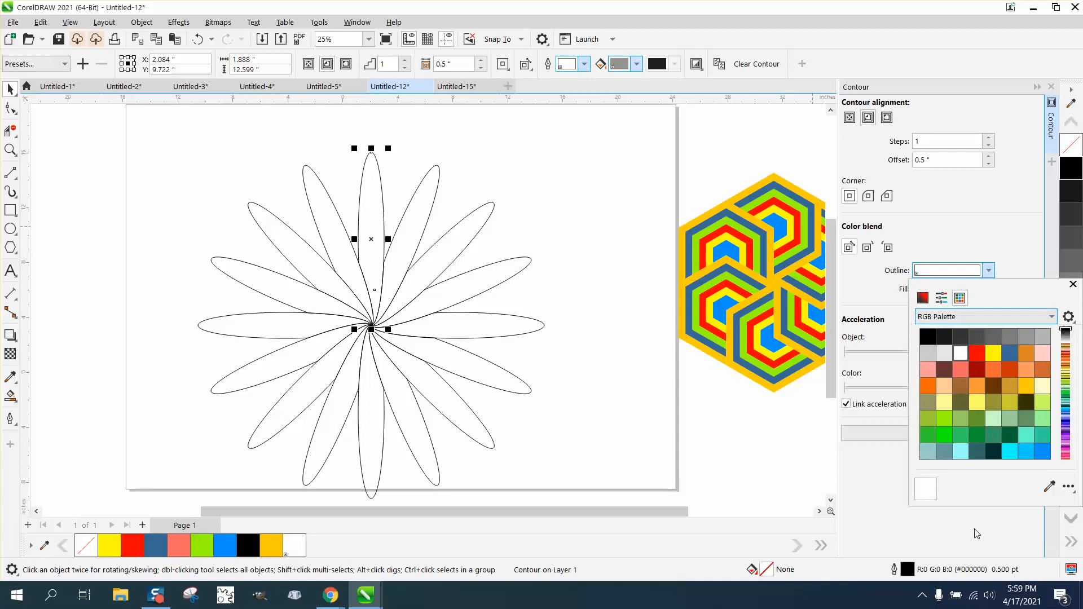
left_click(944, 354)
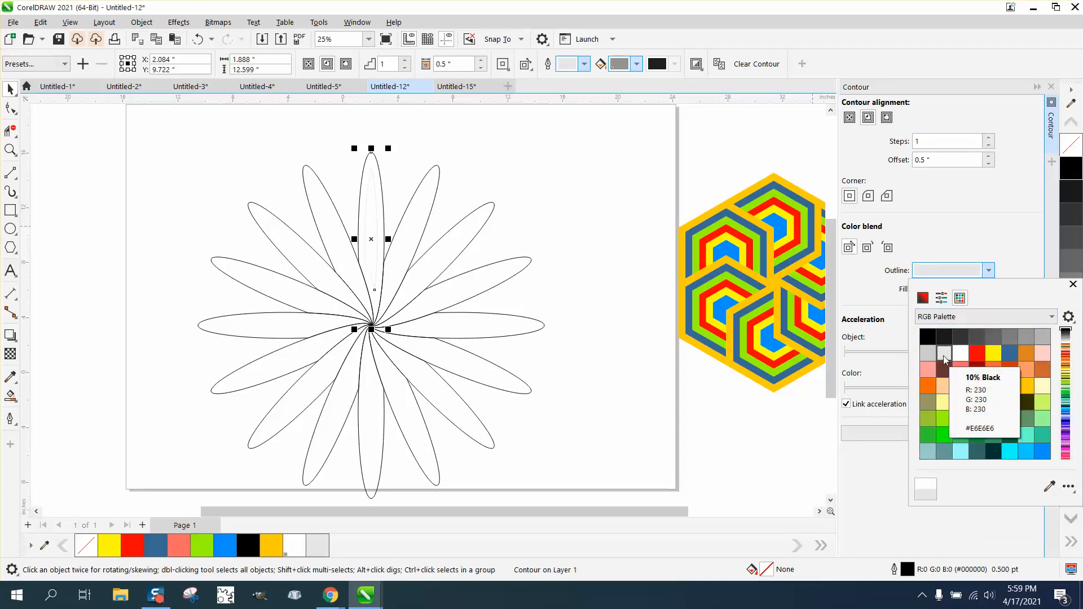
left_click(1001, 259)
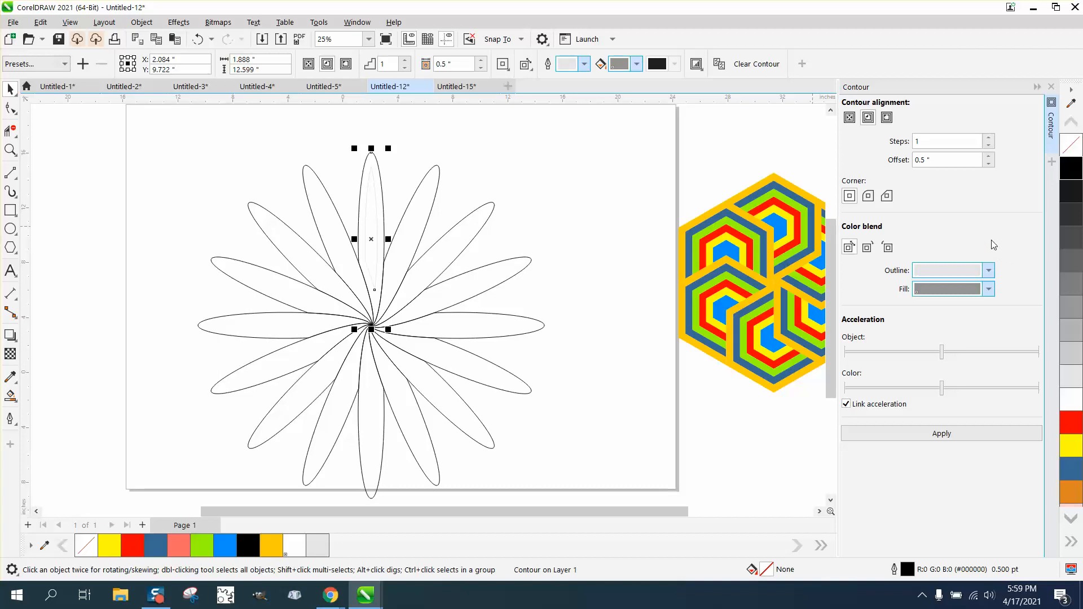
Step: Apply a to-center contour with a 0.001 inch offset to the upright petal
left_click(850, 117)
left_click_drag(970, 160, 879, 166)
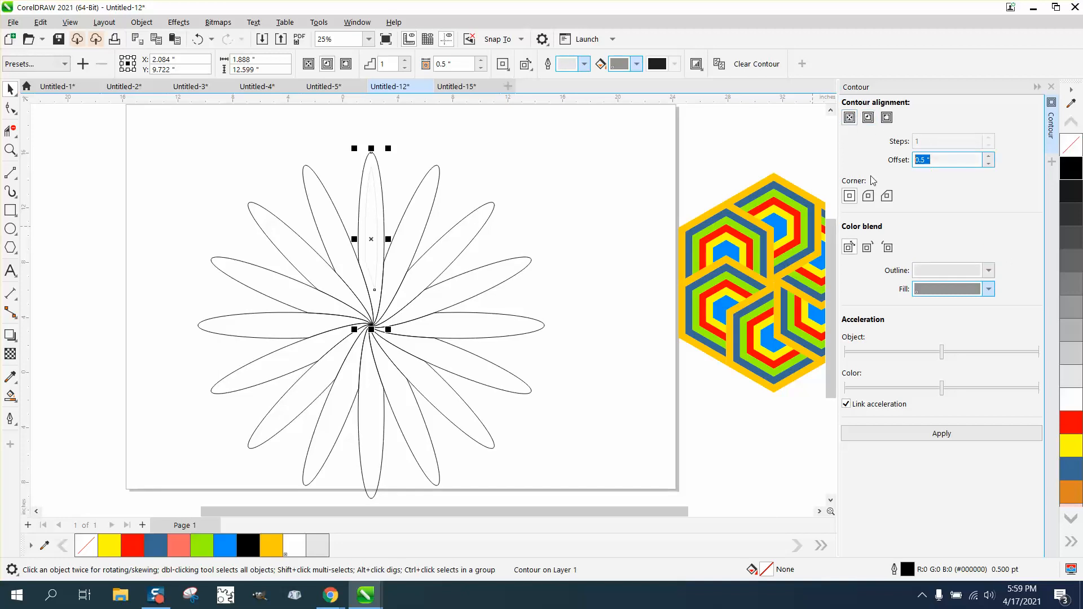
key("BackSpace")
type(".001")
left_click(942, 433)
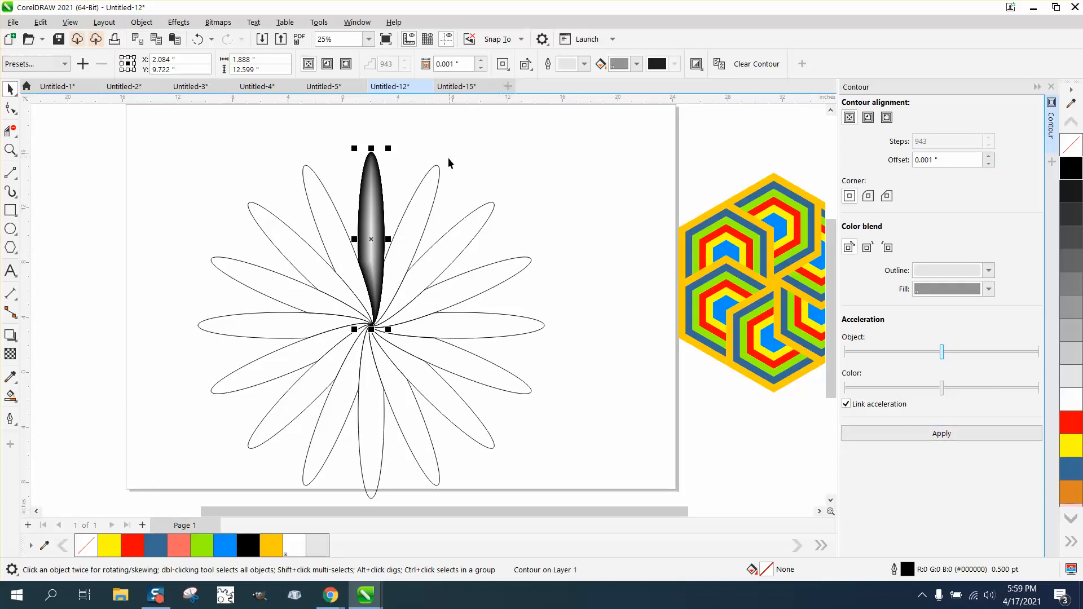
Step: Move the contoured petal's rotation center to the middle of the flower and deselect the petal
left_click(370, 238)
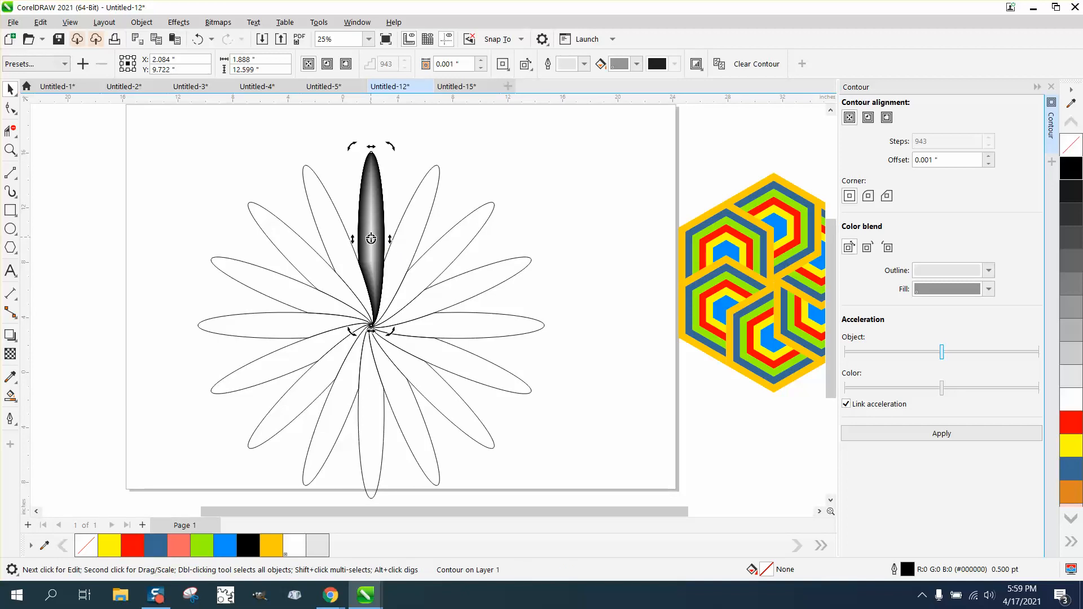
left_click_drag(371, 238, 373, 322)
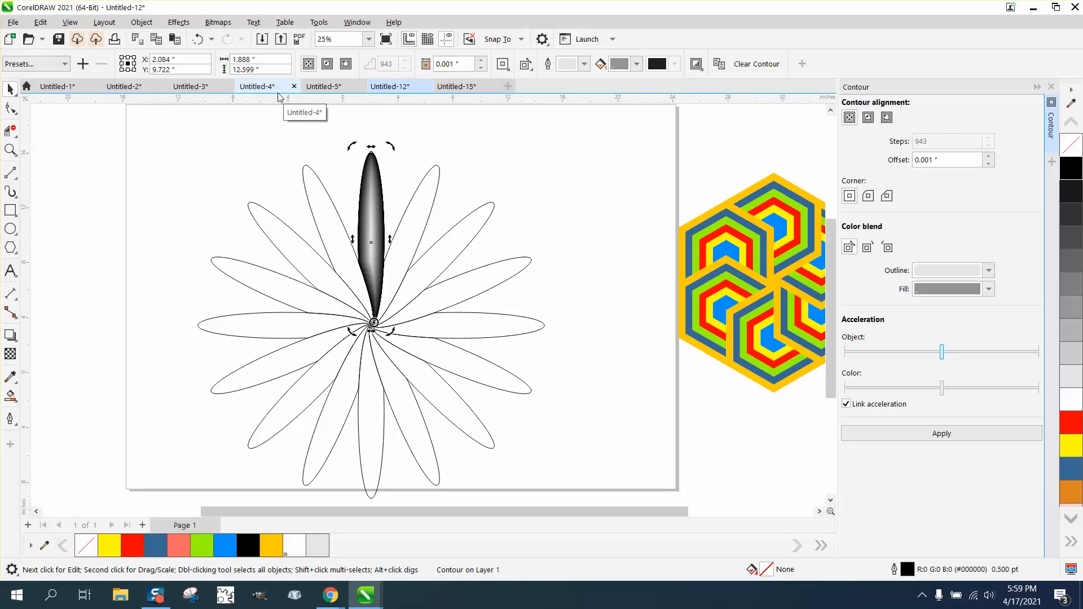
left_click(283, 110)
Step: Apply the same 0.001 inch to-center contour to the three petals counterclockwise from the upright one
left_click(326, 194)
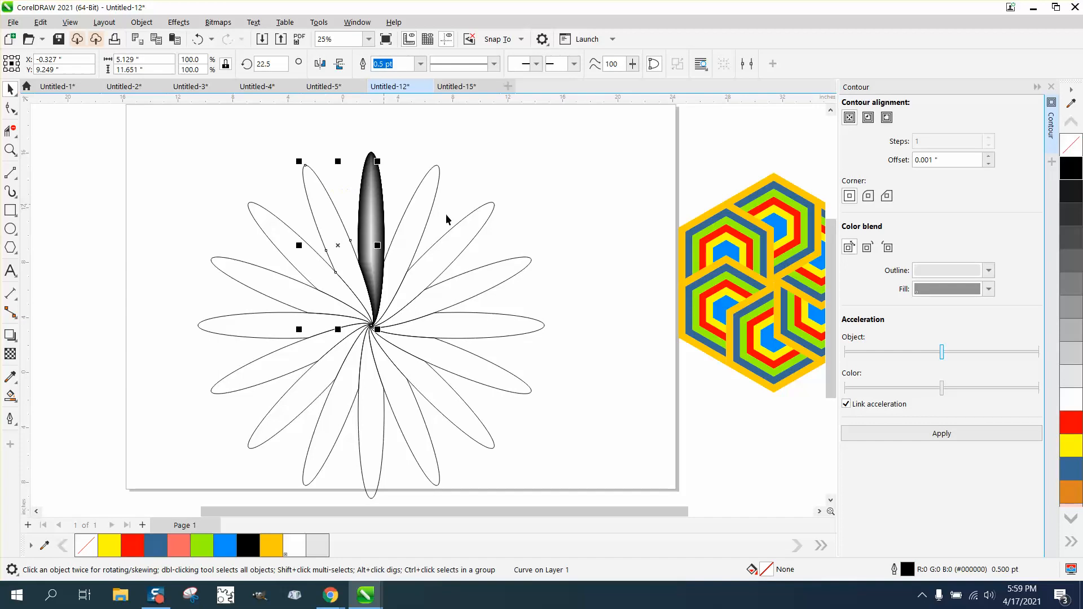
left_click(951, 433)
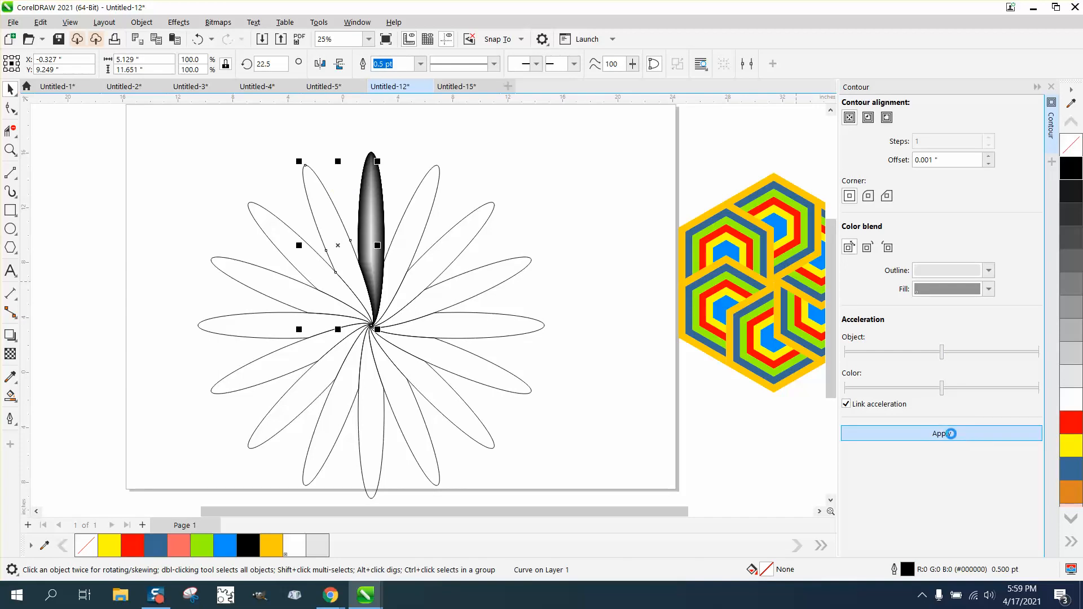
left_click(313, 263)
left_click(1013, 437)
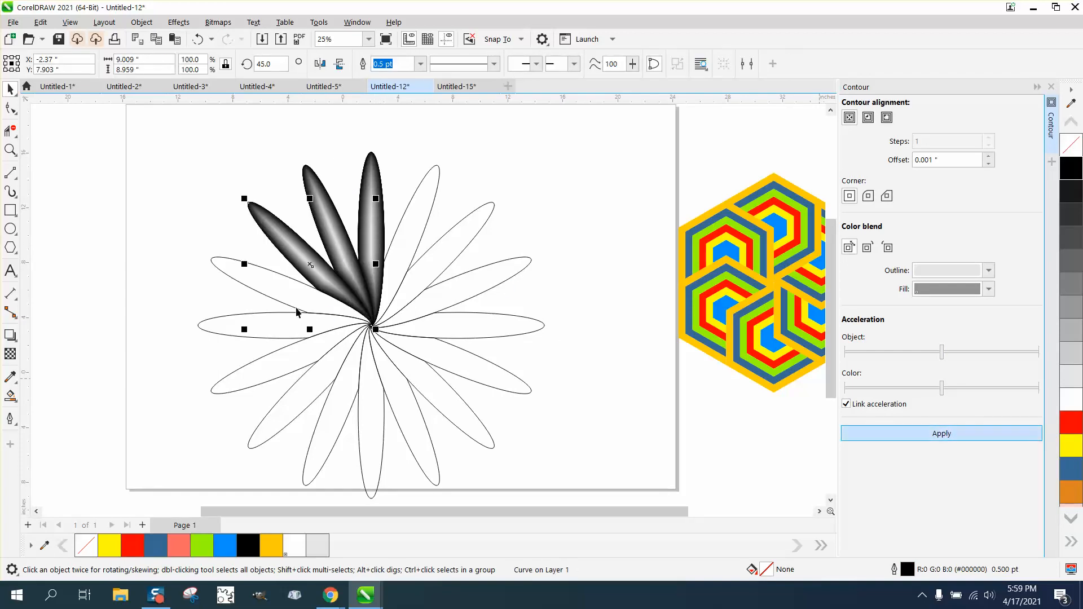
left_click(296, 280)
left_click(919, 435)
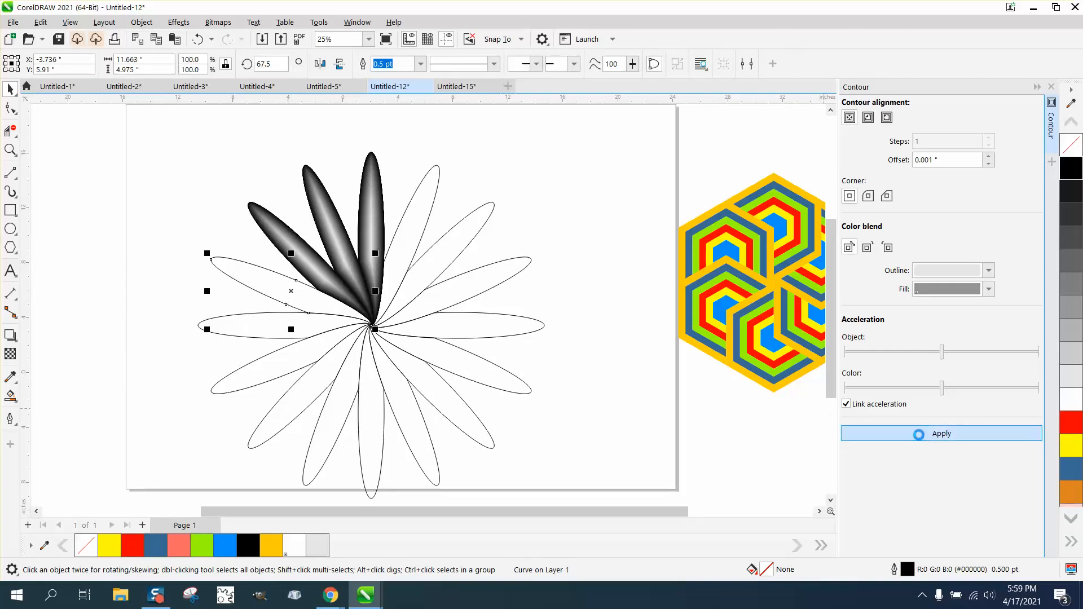
Step: Apply the to-center contour to the horizontal petal on the flower's left side and the two petals below it
left_click(330, 336)
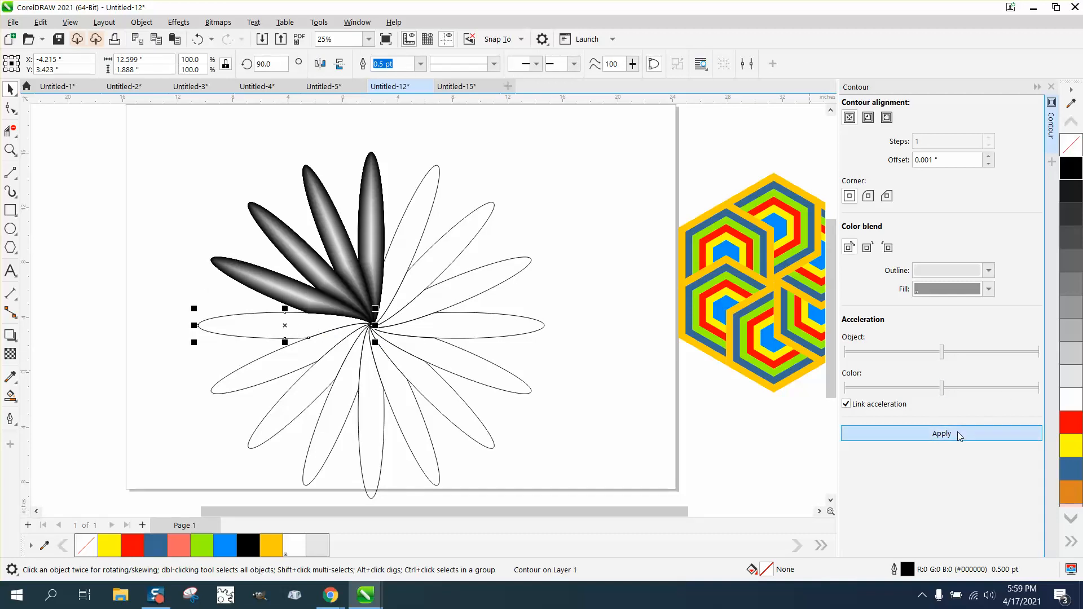
left_click(347, 338)
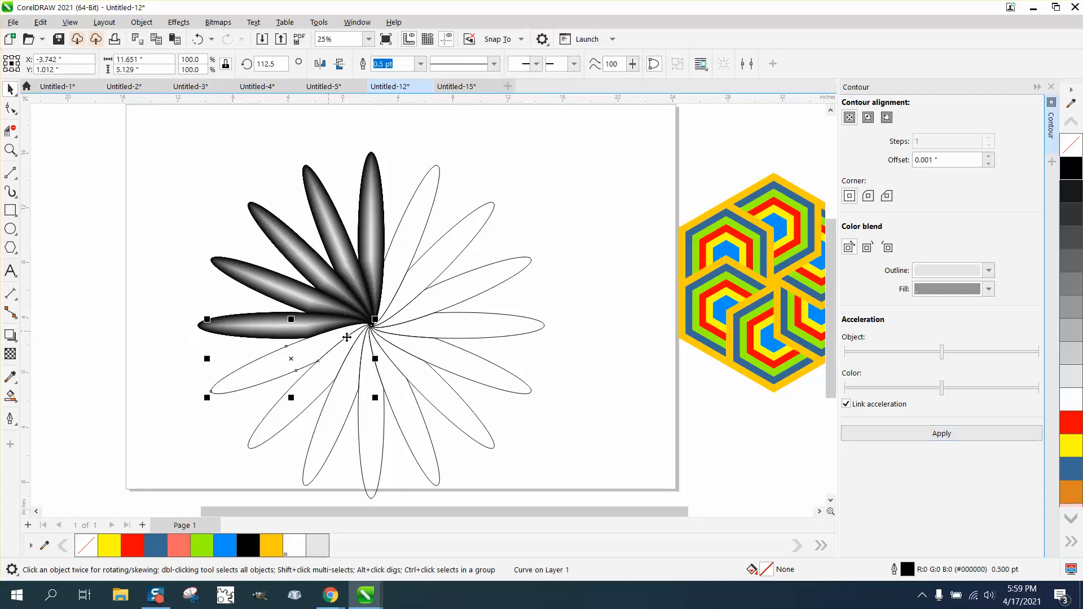
left_click(856, 431)
left_click(304, 396)
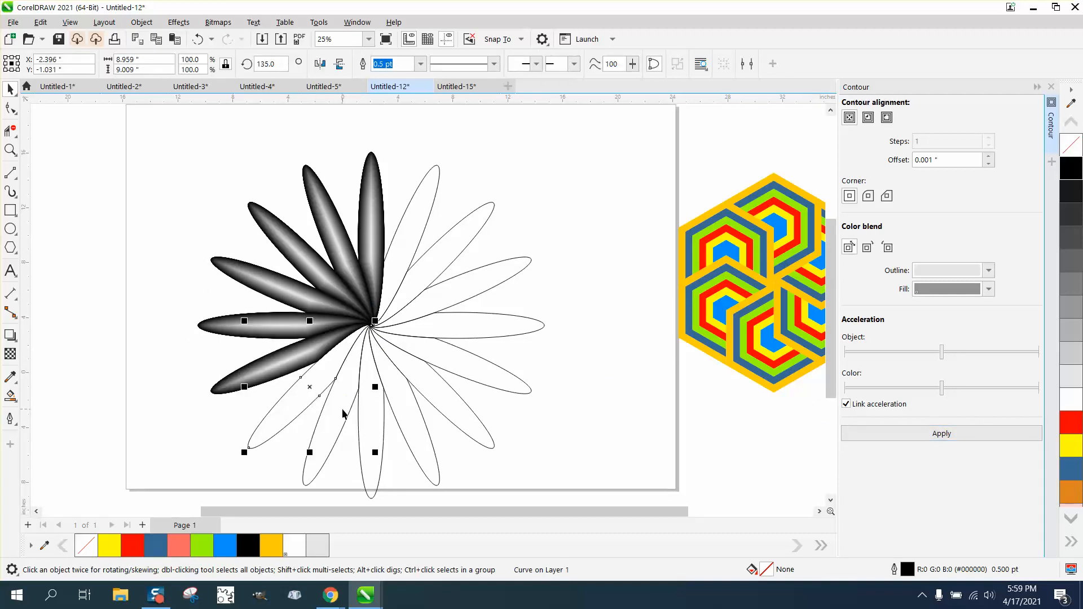
left_click(970, 438)
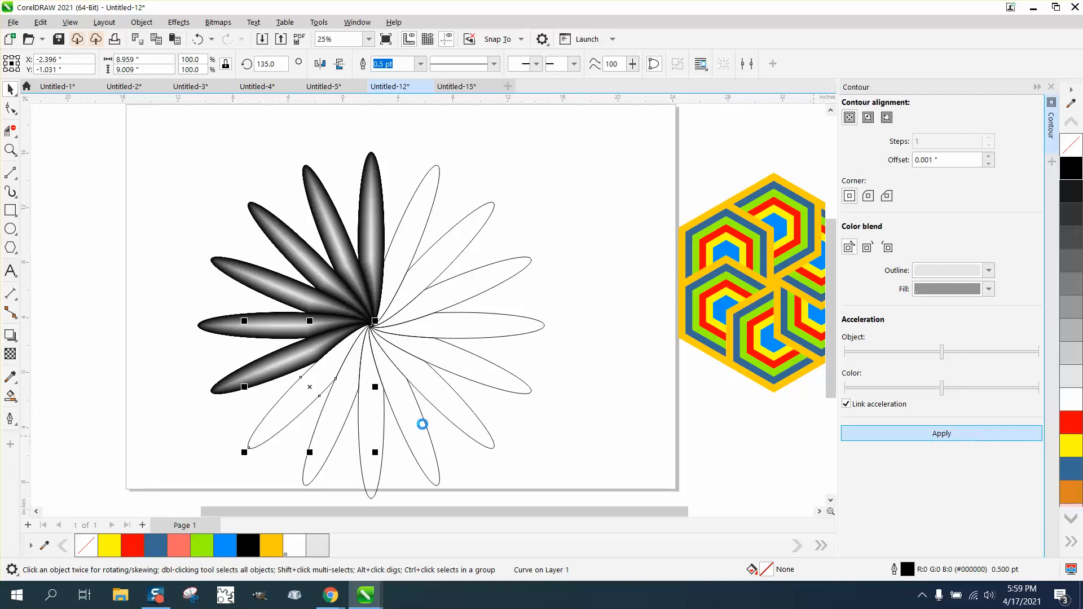
Step: Apply the 0.001 inch to-center contour to the petal pointing straight down and the petals immediately on either side of it
left_click(346, 398)
left_click(968, 432)
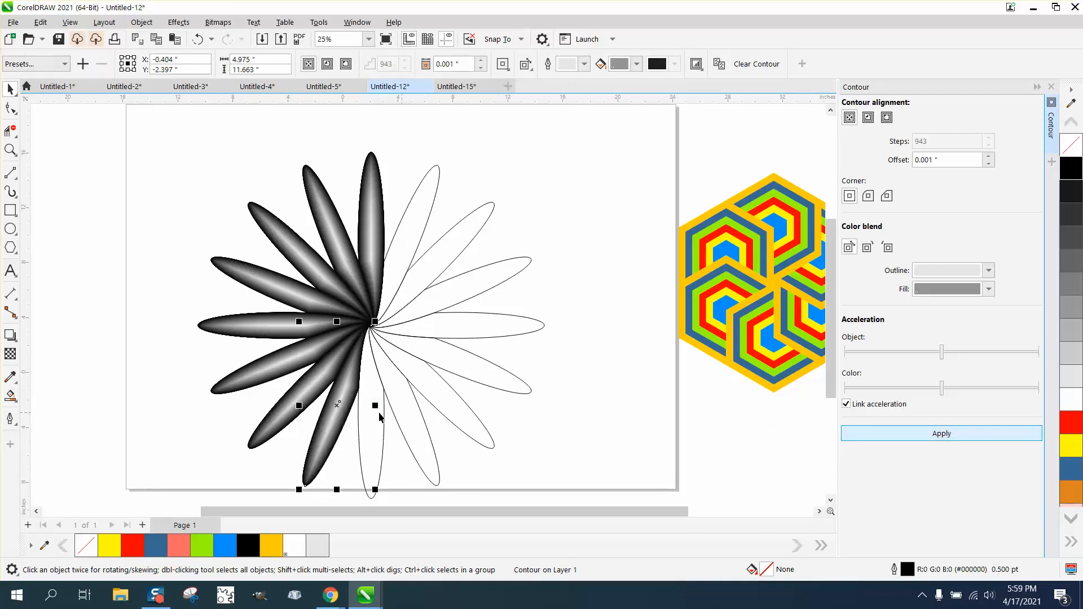
left_click(379, 417)
left_click(960, 439)
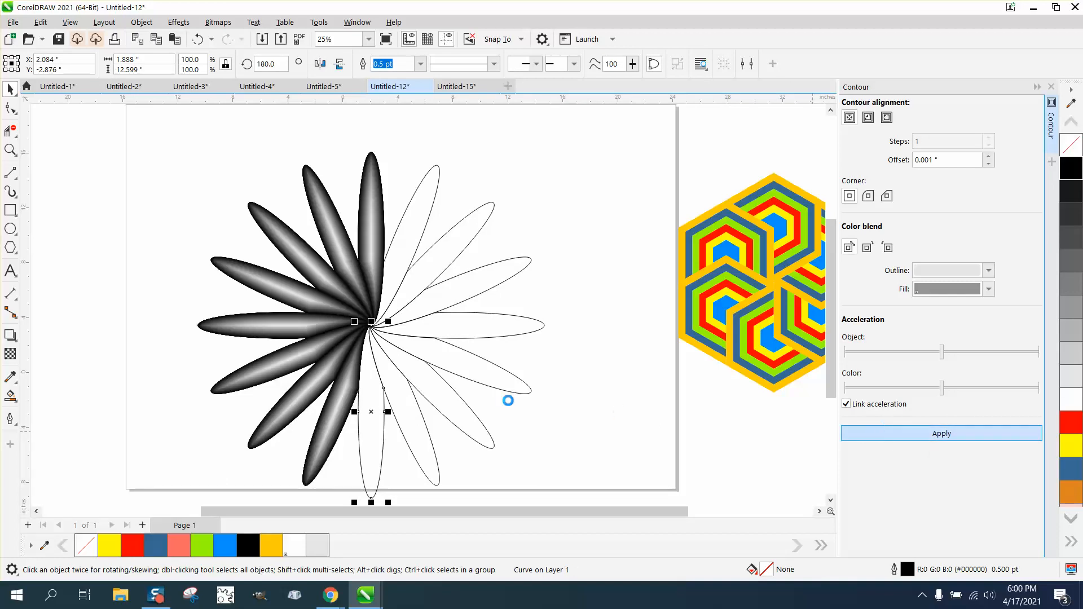
left_click(414, 401)
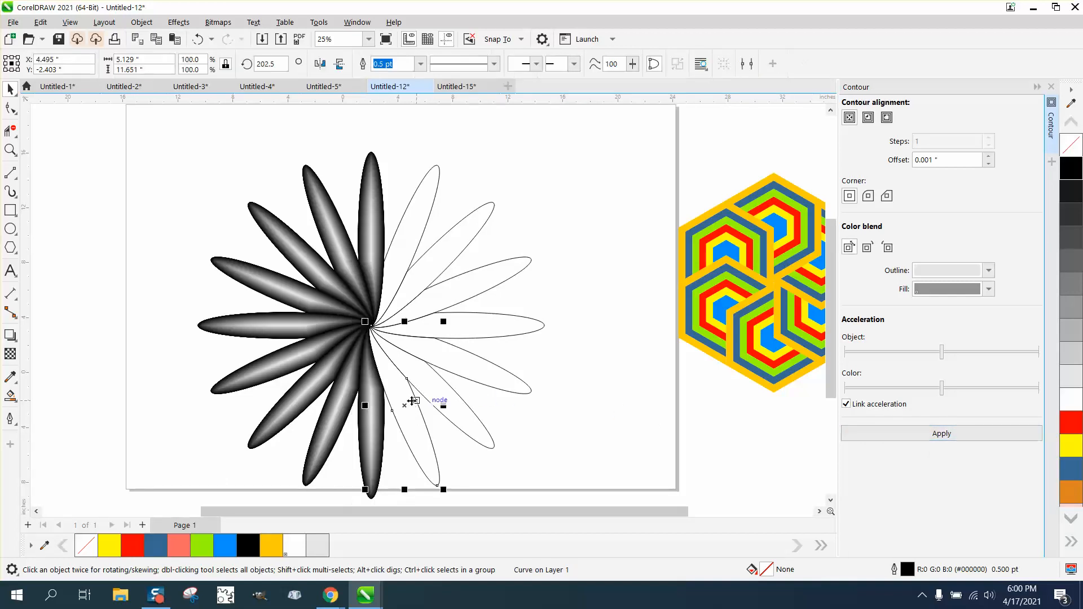
left_click(941, 433)
Step: Apply the same to-center contour to the two remaining plain lower petals and the horizontal petal on the flower's right side
left_click(439, 376)
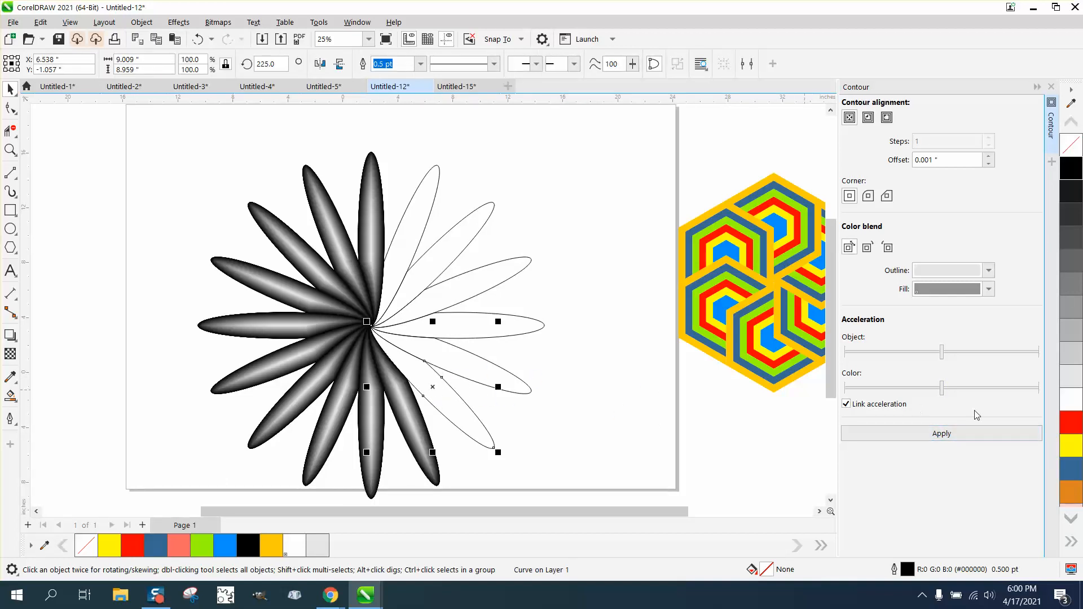
left_click(959, 434)
left_click(477, 357)
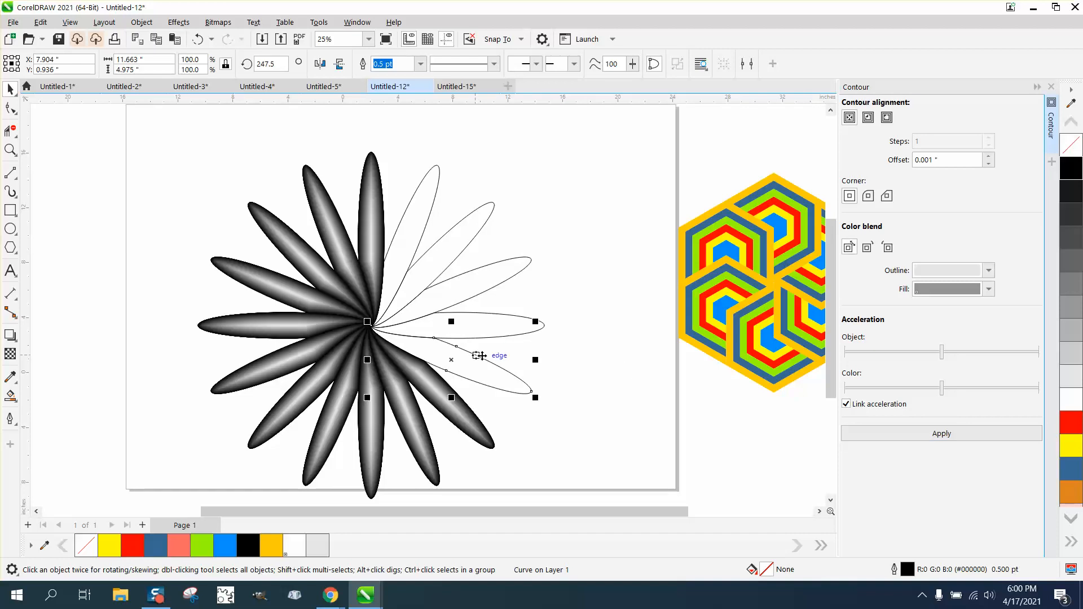
left_click(958, 437)
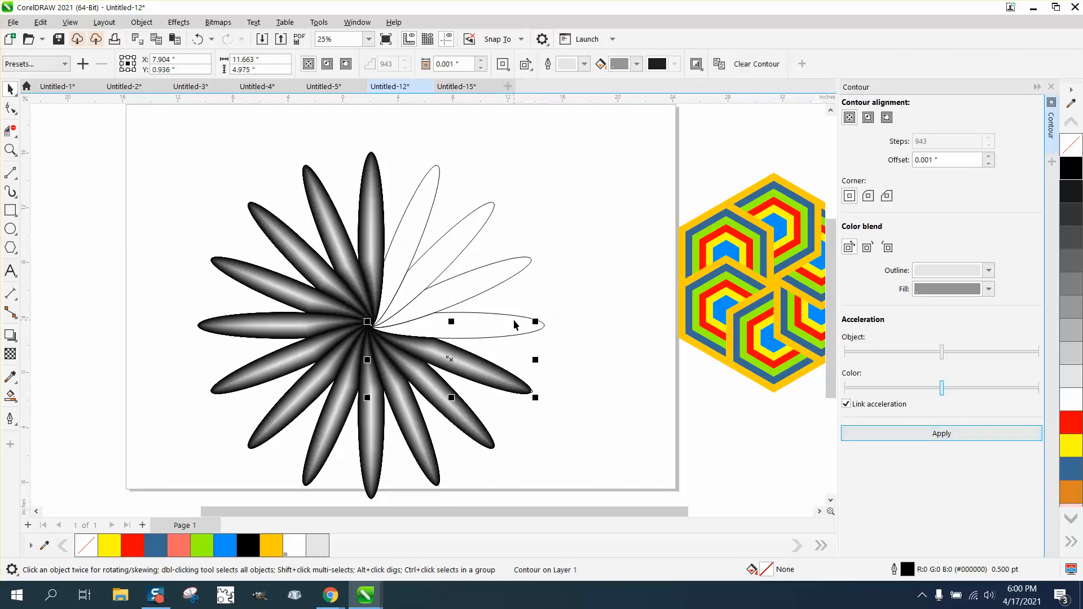
left_click(515, 324)
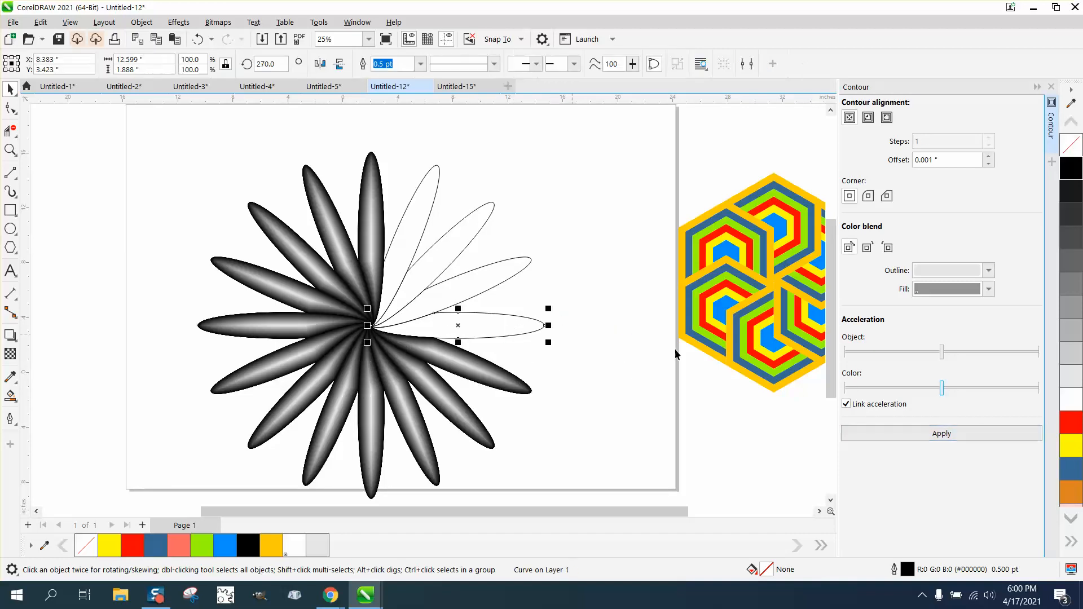
Step: Apply the to-center contour to the last three plain petals between the right horizontal petal and the upright one
left_click(507, 277)
left_click(948, 432)
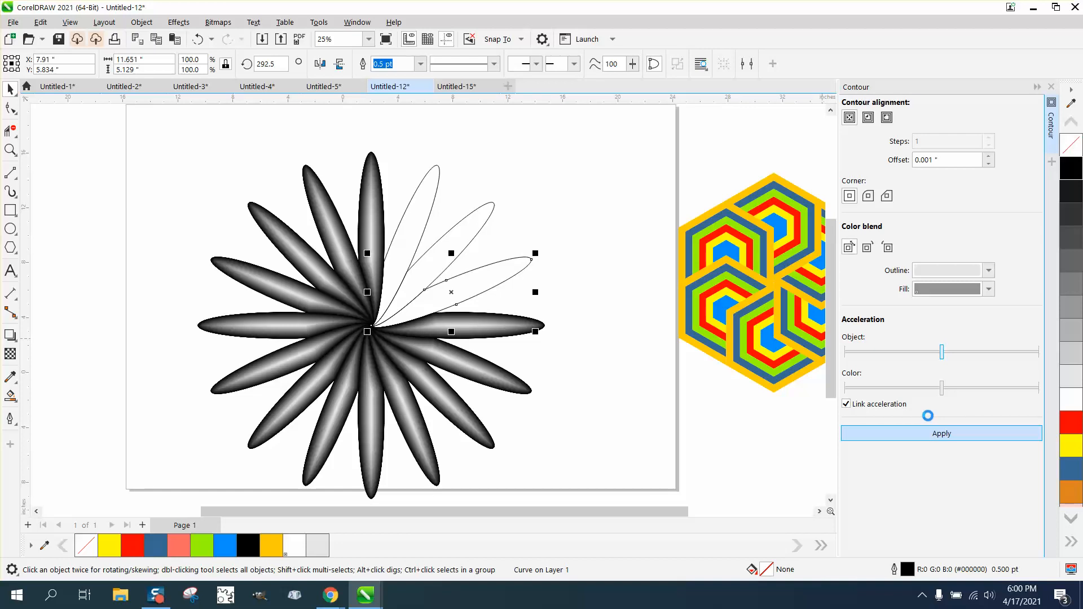
left_click(492, 226)
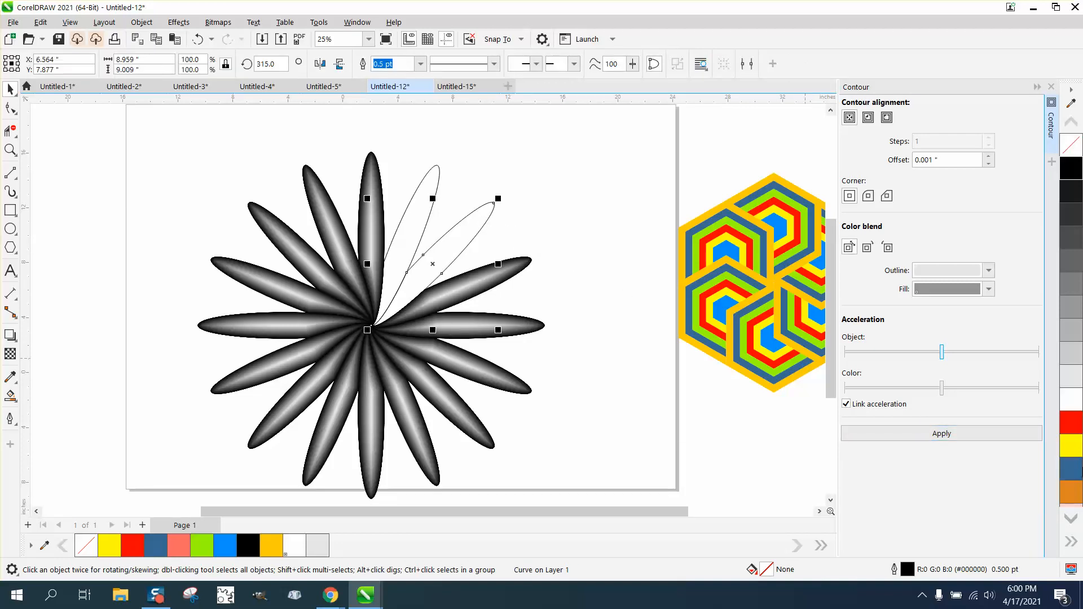
left_click(964, 438)
left_click(411, 209)
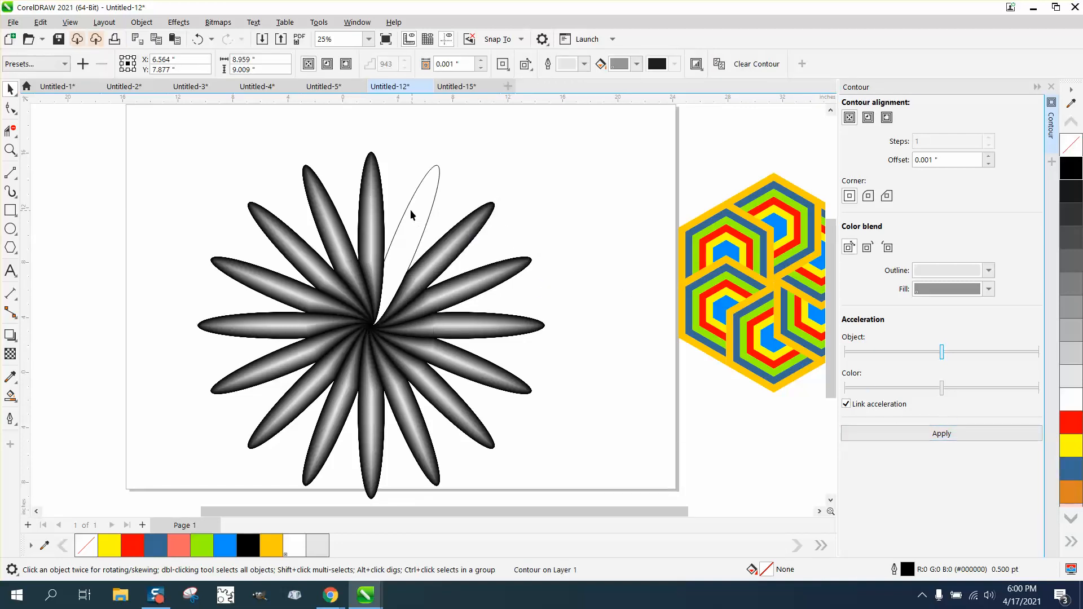
left_click(954, 438)
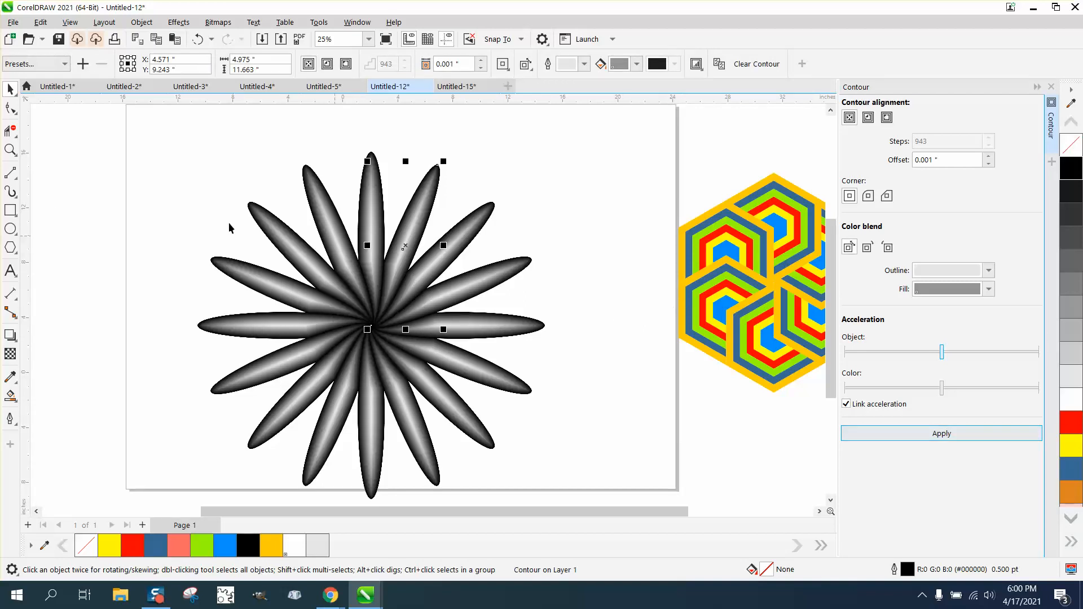
Step: Examine the contour shading up close where the petals meet at the flower's center, then return to the whole flower
left_click(11, 193)
left_click(6, 152)
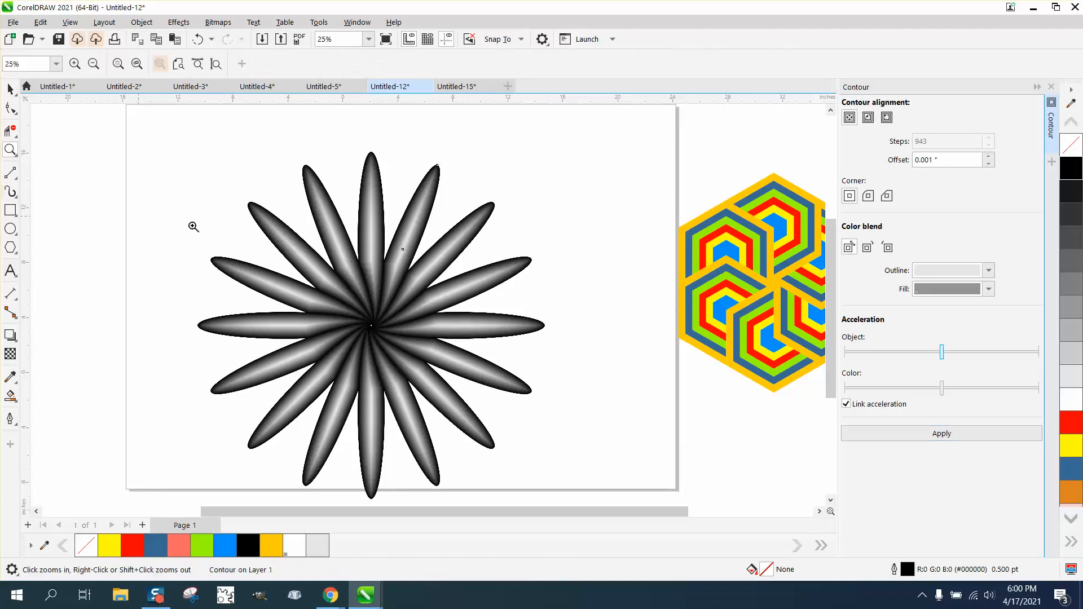
left_click_drag(454, 379, 497, 388)
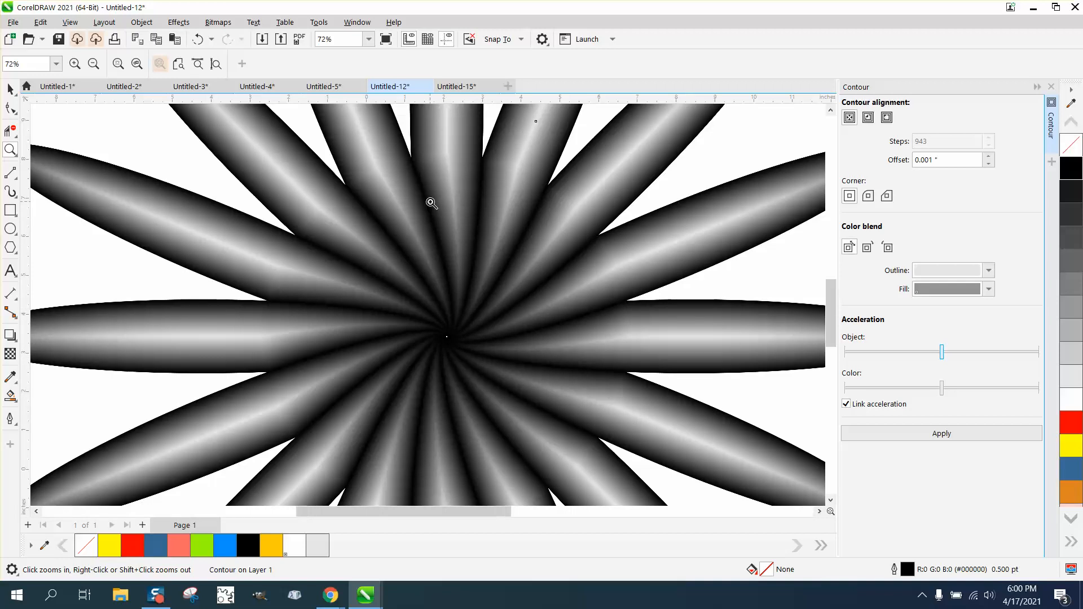
scroll(431, 203, "down", 5)
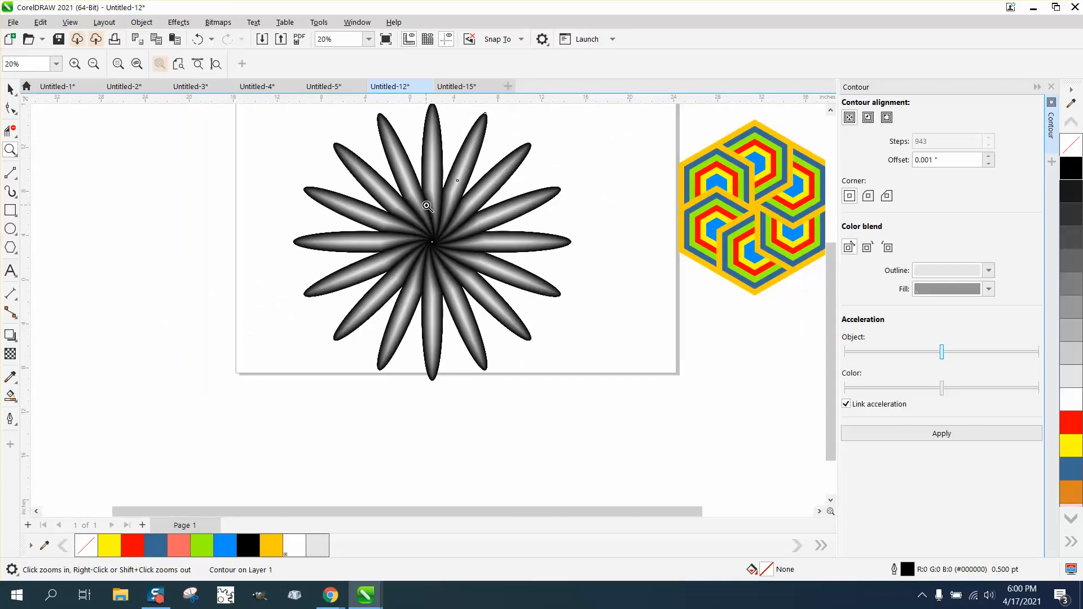